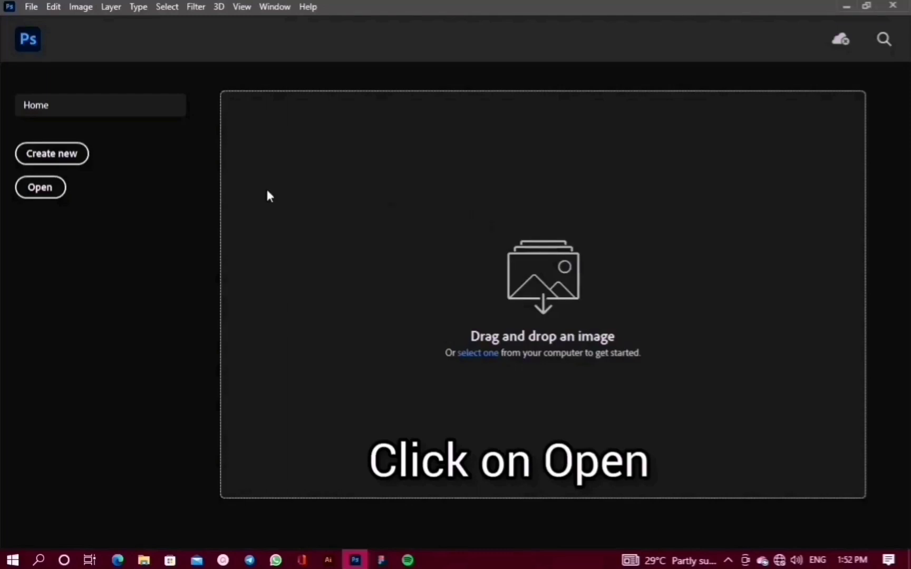
Open 1.png, the woman-with-bouquet photo from New folder (3), as a new document.
click(40, 193)
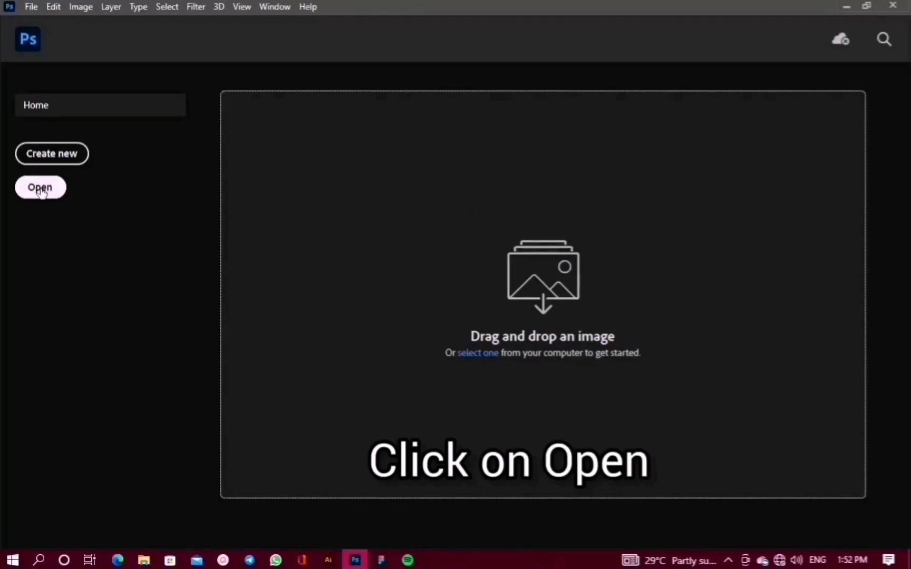
click(147, 135)
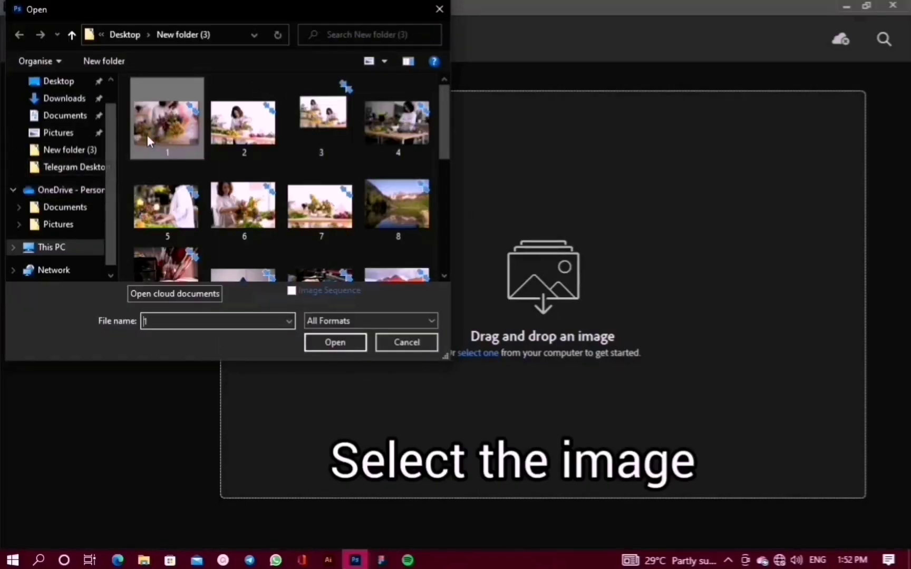
click(443, 8)
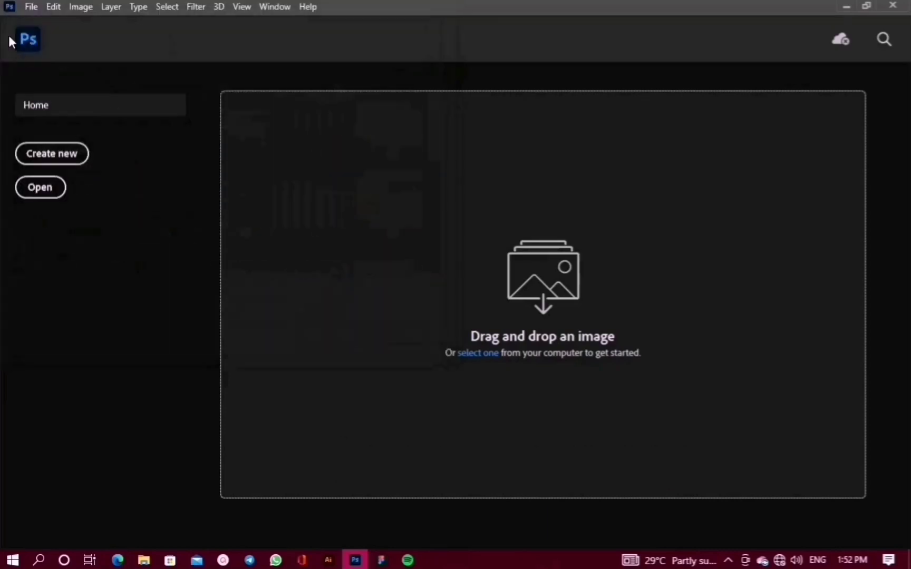
click(31, 6)
click(47, 35)
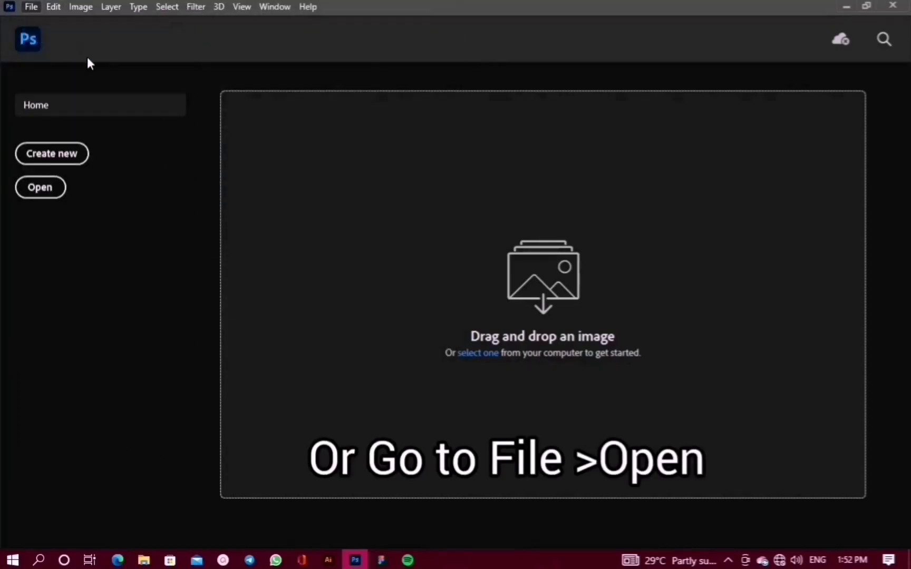
click(165, 128)
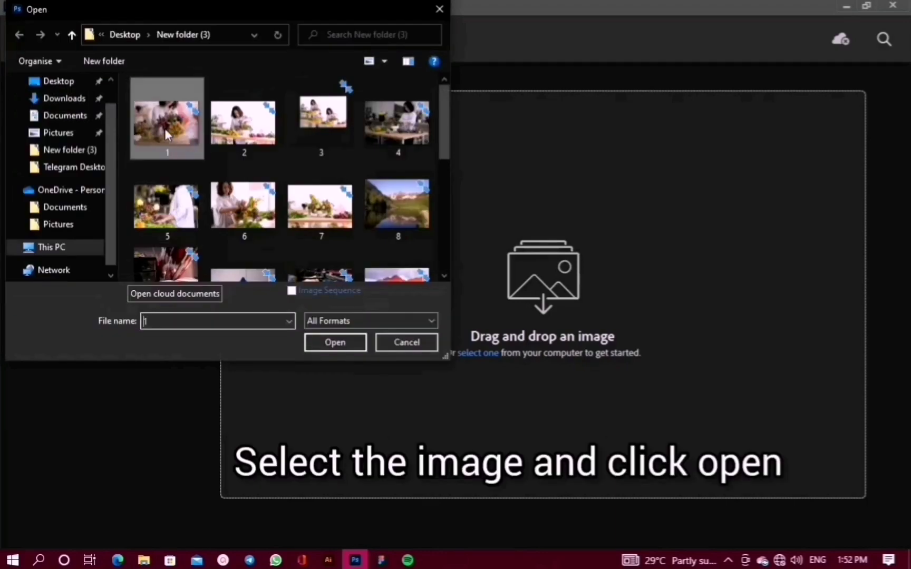
click(328, 347)
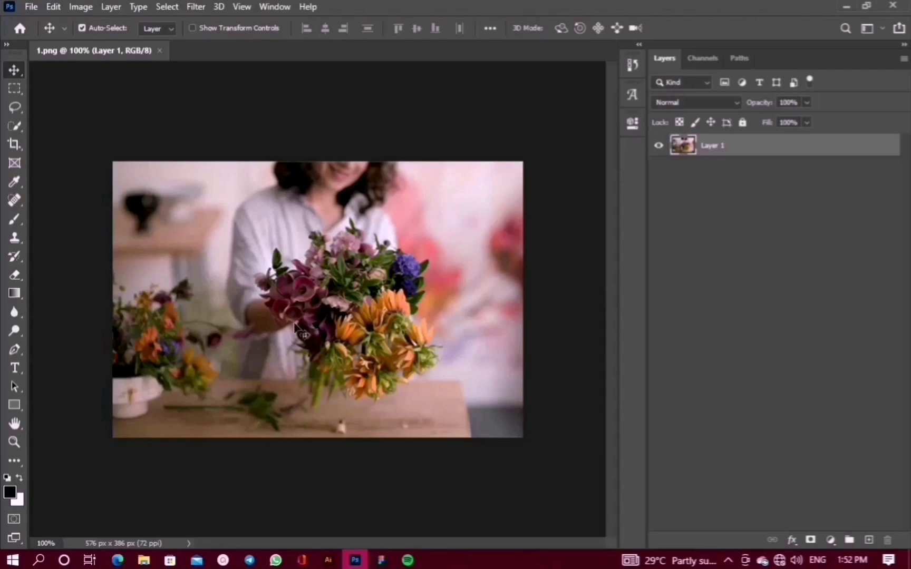
Zoom in on the bouquet, then fit the whole photo to the window and return to the Move tool.
click(13, 443)
click(335, 303)
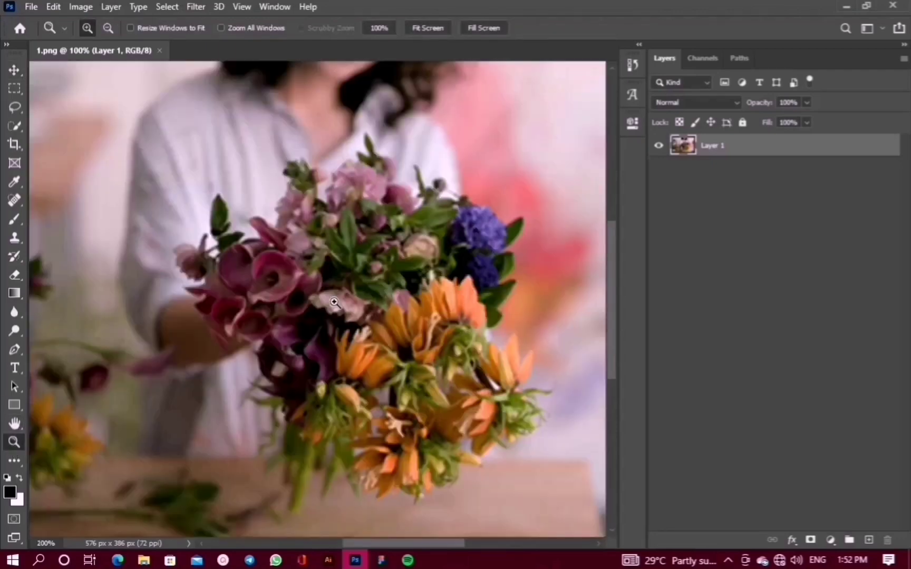
click(440, 28)
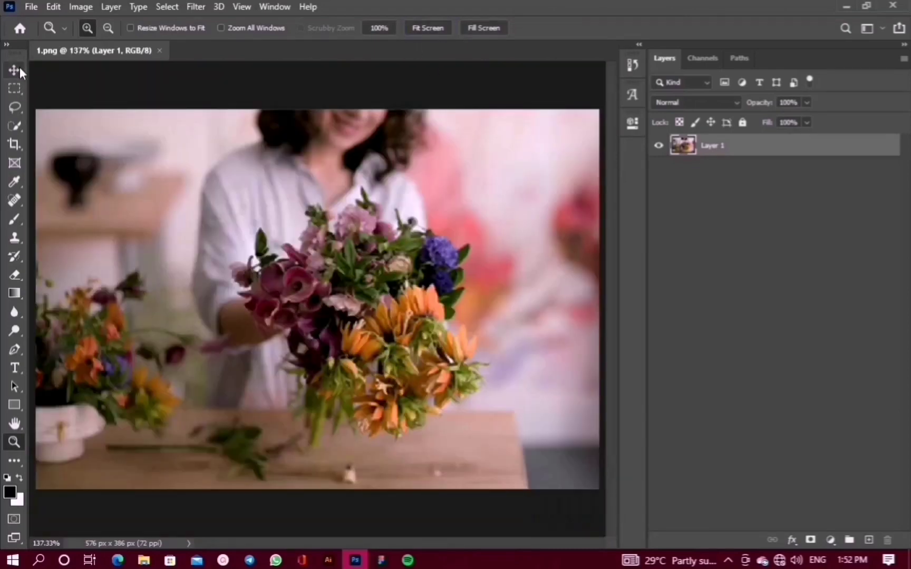
click(19, 68)
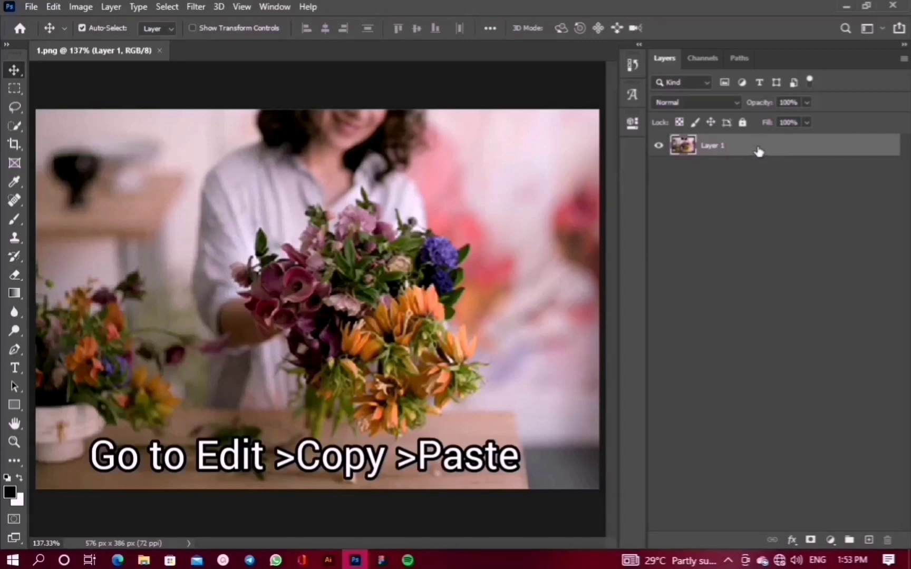
Copy and paste the photo as Layer 1 copy, hide that copy, and select Layer 1.
click(74, 4)
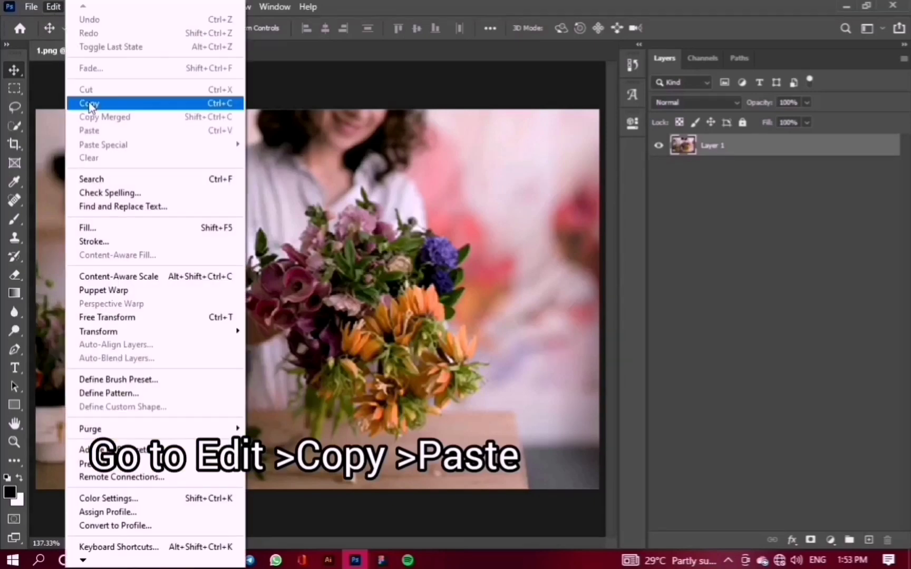
click(89, 103)
click(52, 7)
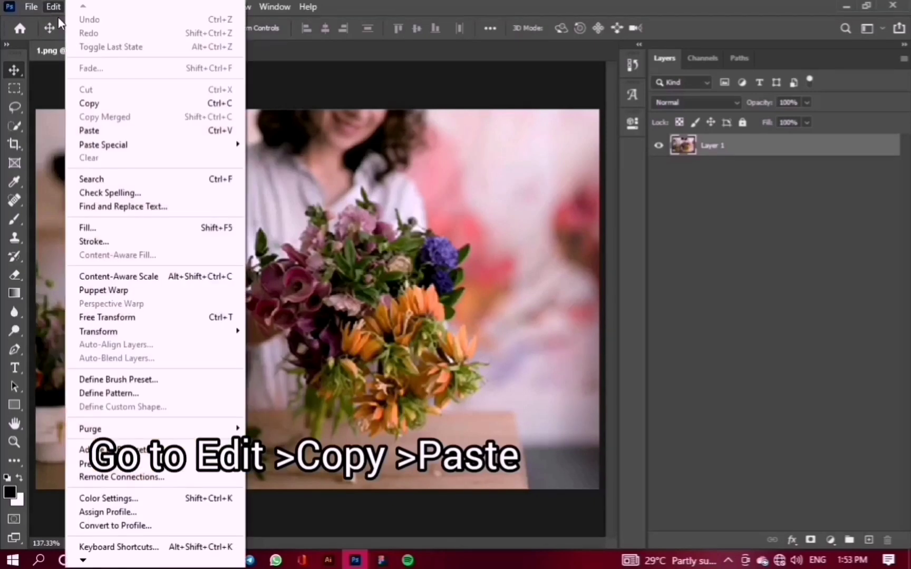
click(90, 128)
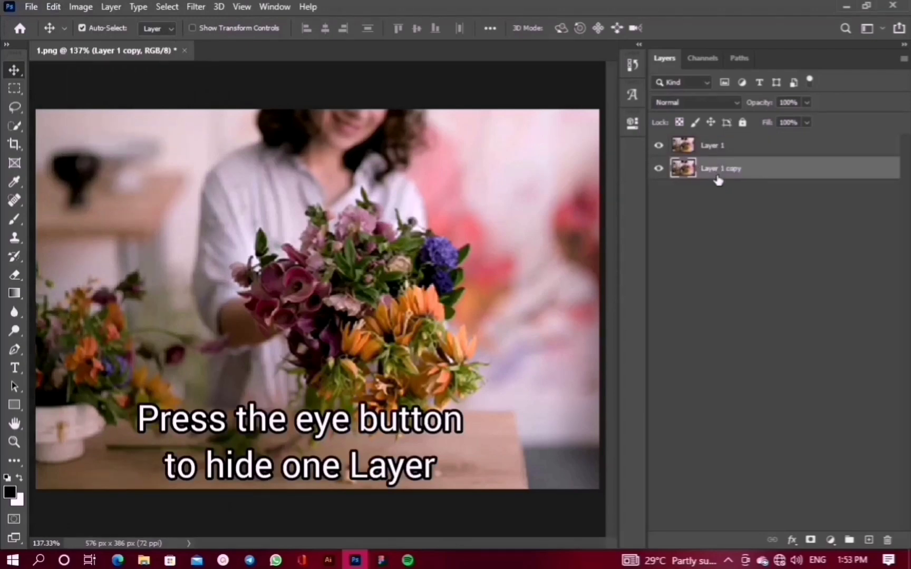
click(659, 169)
click(713, 148)
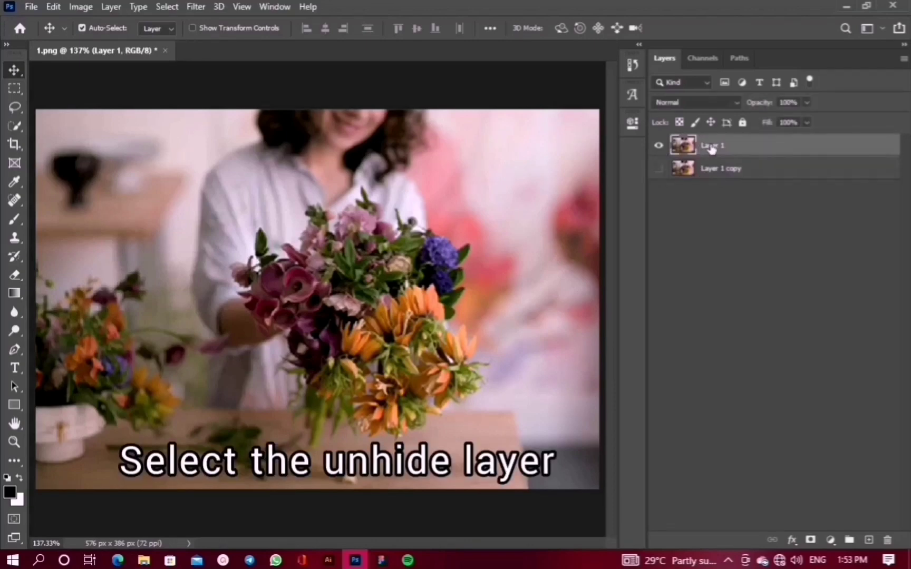
click(81, 6)
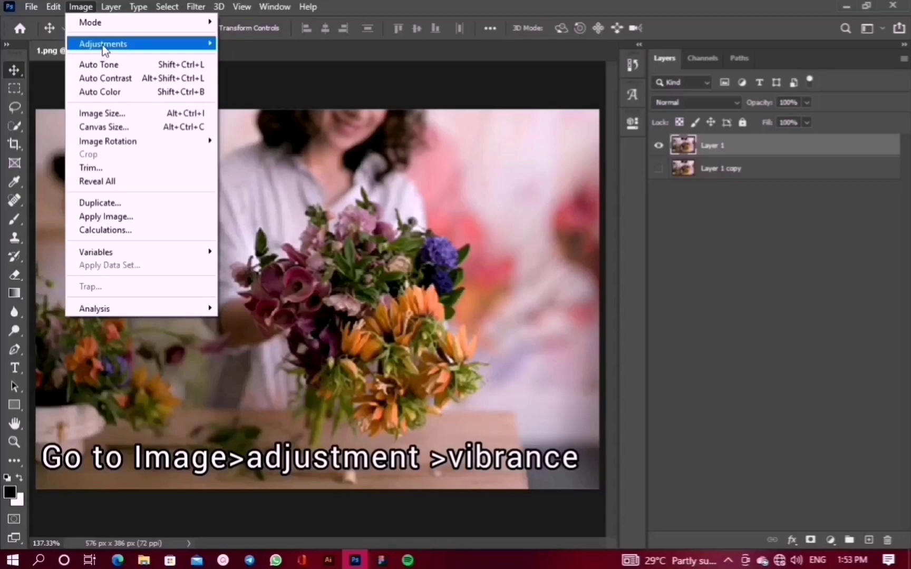
mouse_move(103, 44)
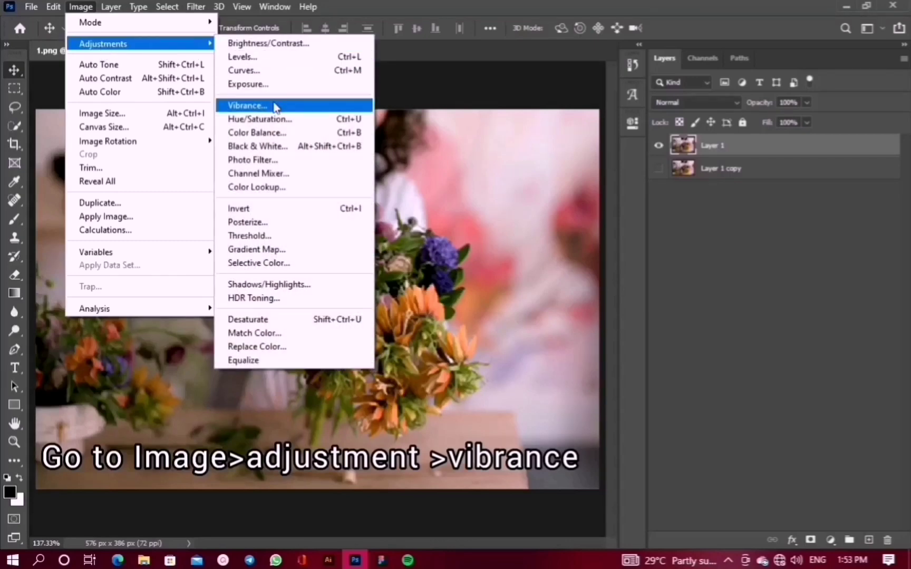
Apply Vibrance +40 and Saturation +10 to Layer 1, then move Layer 1 copy above it.
click(275, 107)
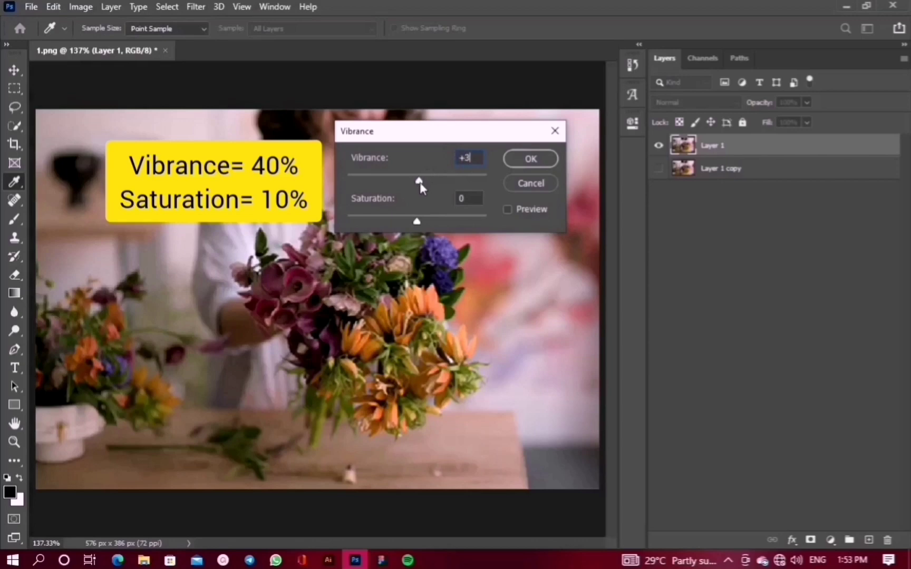
drag(419, 182, 445, 183)
mouse_move(417, 224)
mouse_down()
mouse_move(426, 227)
mouse_move(414, 224)
mouse_up()
click(512, 210)
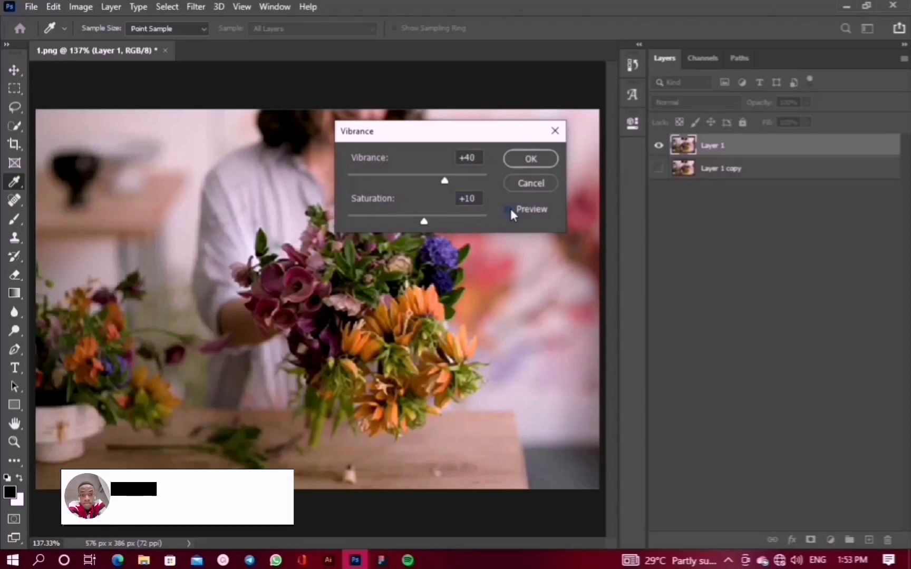
click(508, 210)
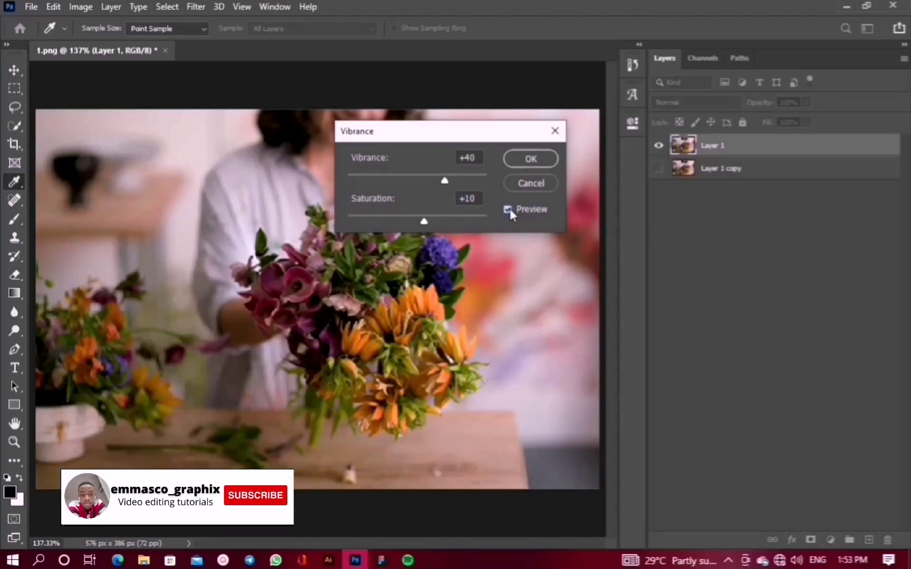
click(522, 158)
key(v)
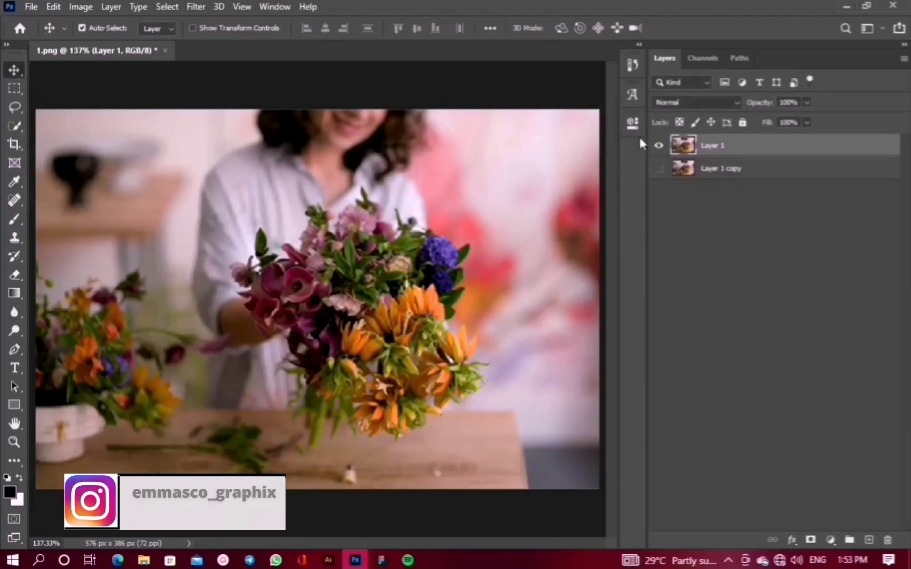
drag(665, 147, 665, 176)
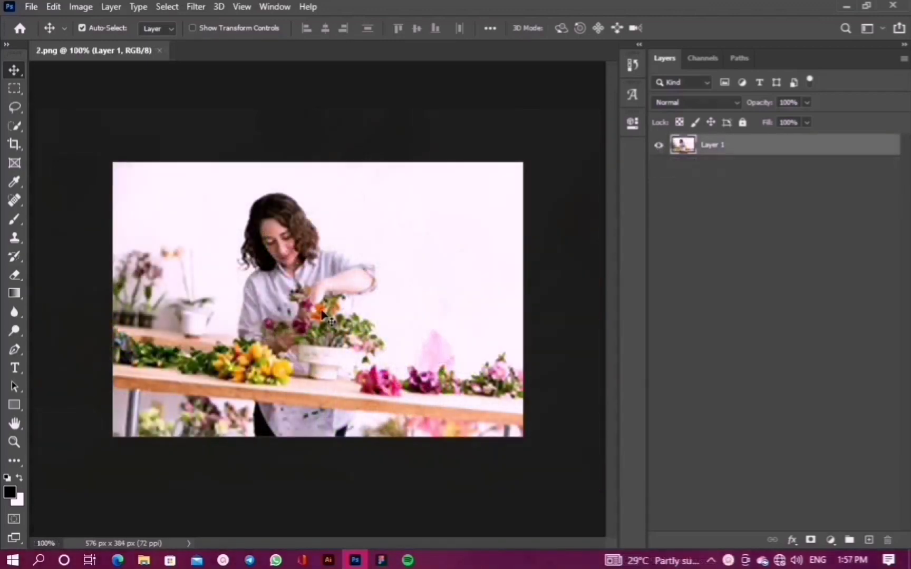
In 2.png, paste a duplicate layer, hide Layer 1, and select Layer 1 copy.
scroll(560, 252, up, 1)
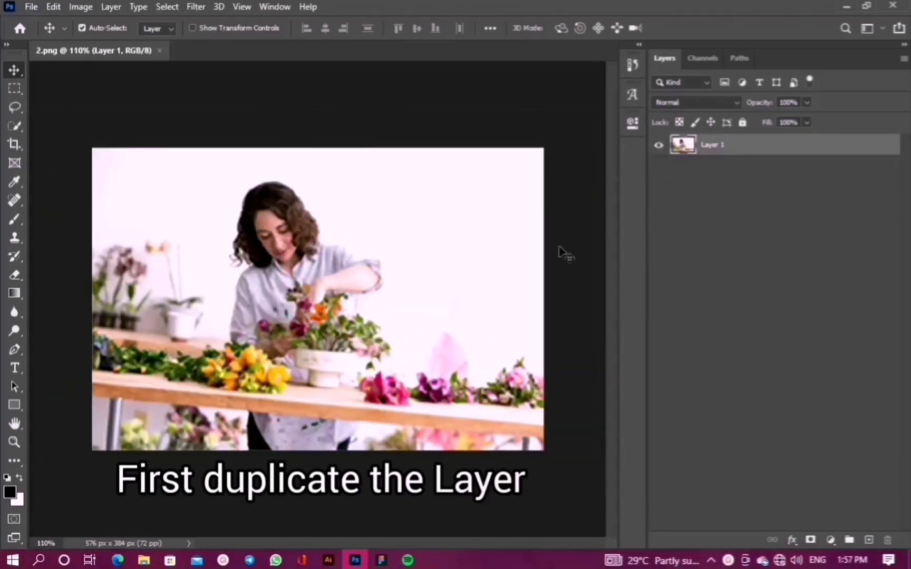
click(57, 7)
click(100, 105)
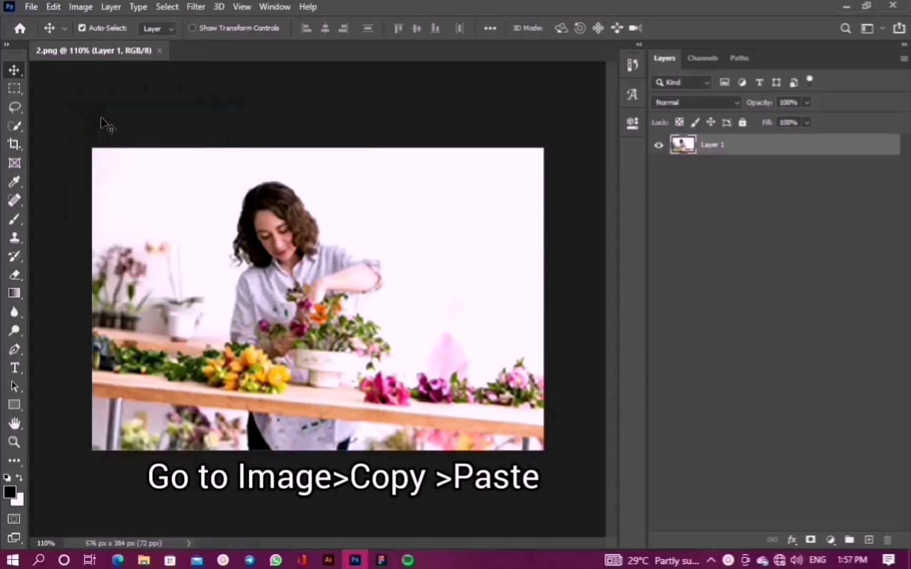
click(53, 6)
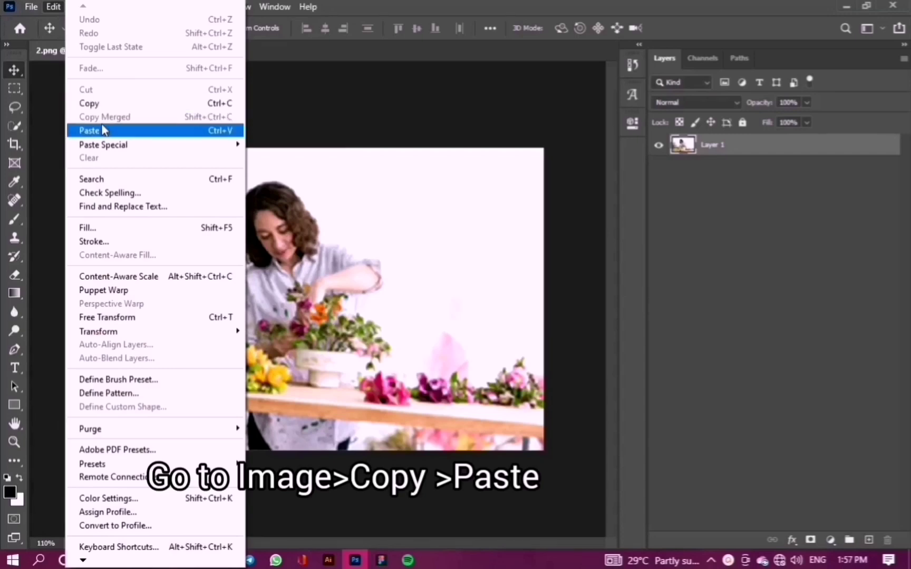
click(90, 130)
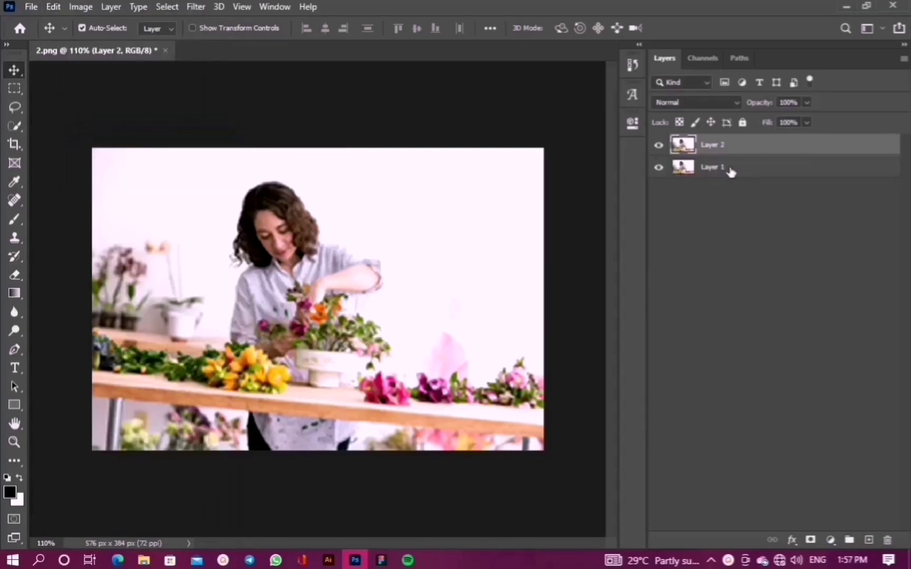
click(660, 146)
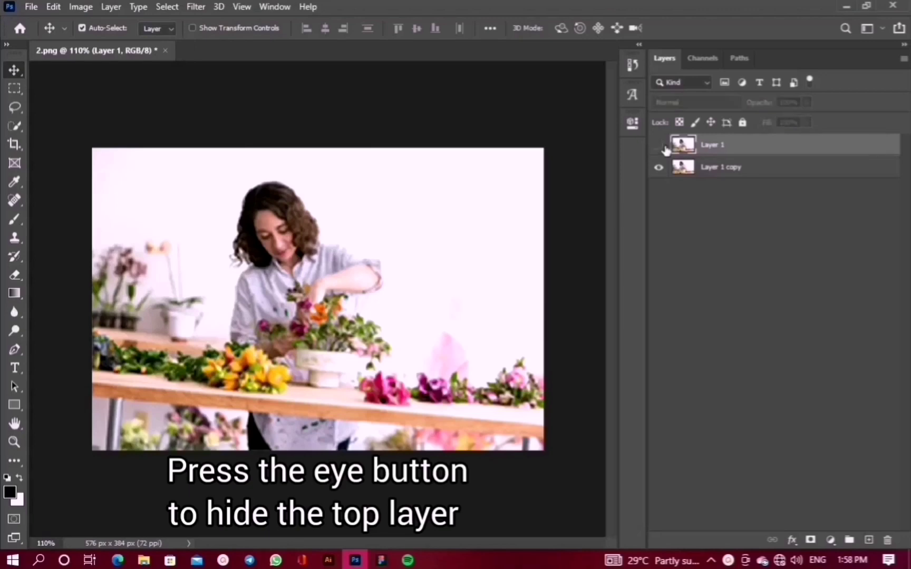
click(714, 172)
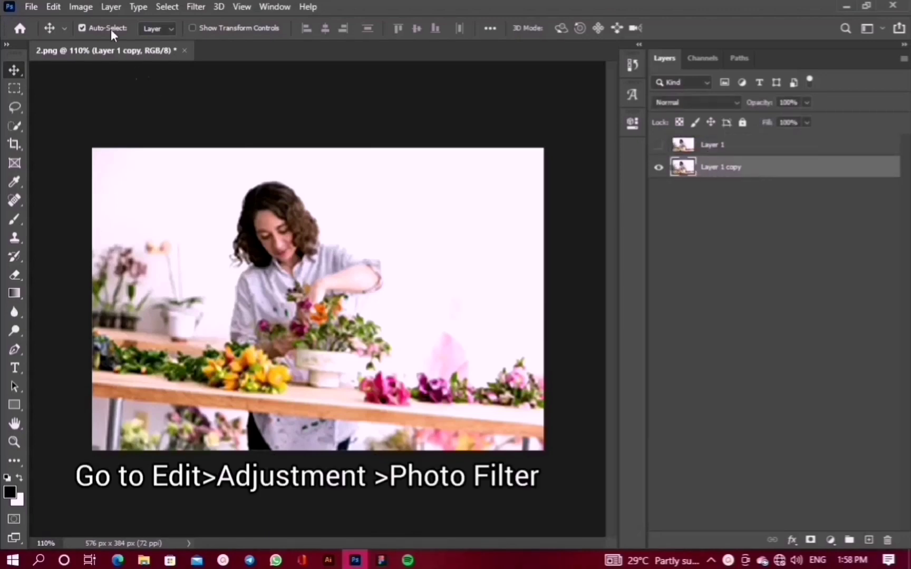
Add a Photo Filter to Layer 1 copy, switching Warming Filter (85) to Cooling Filter (82).
click(90, 8)
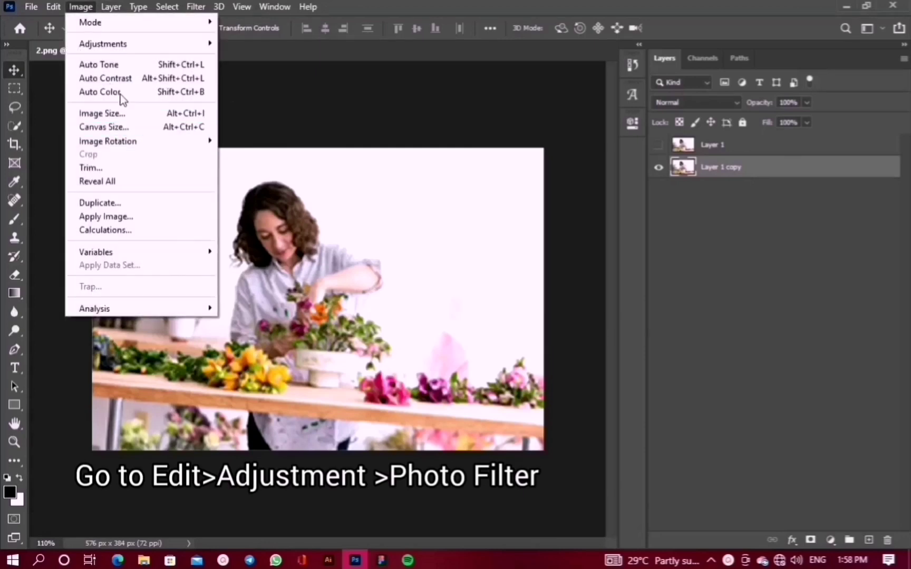
mouse_move(103, 43)
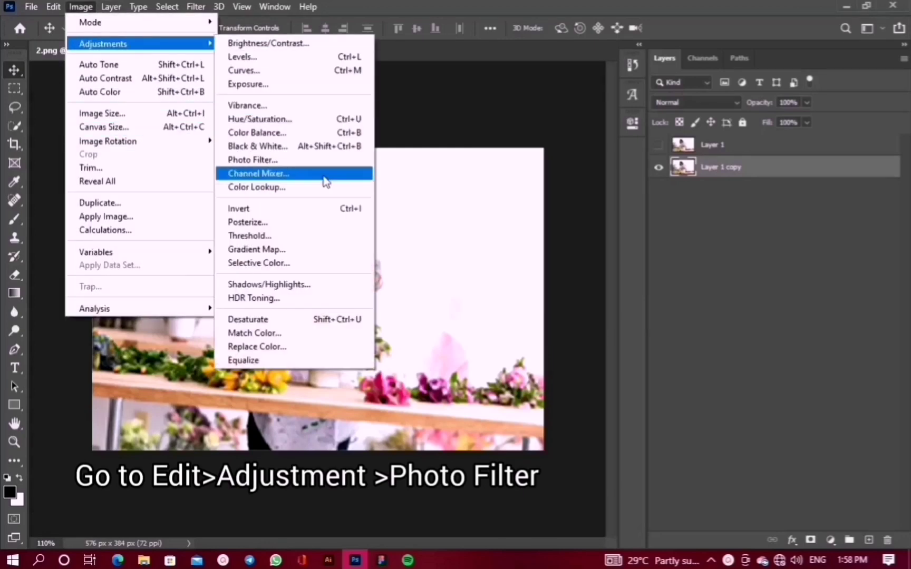
click(313, 160)
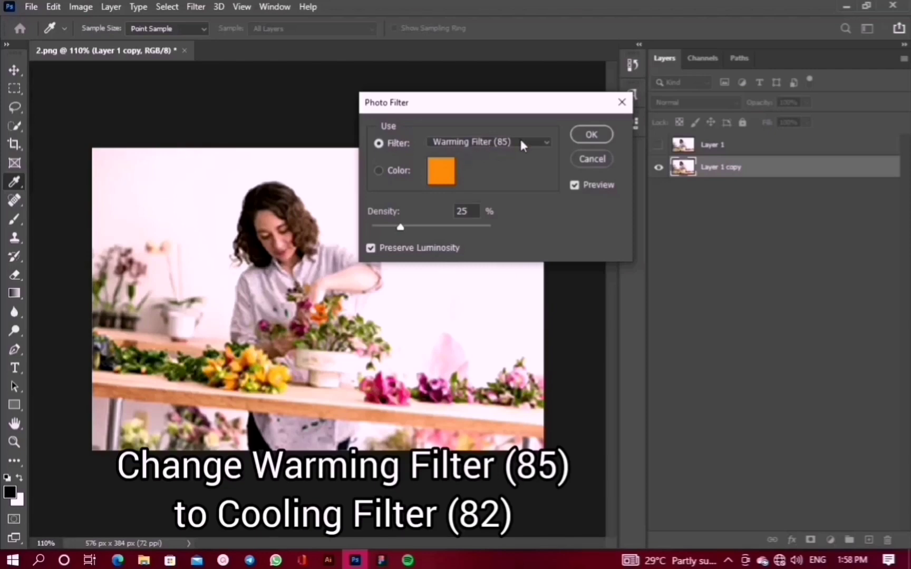
click(545, 138)
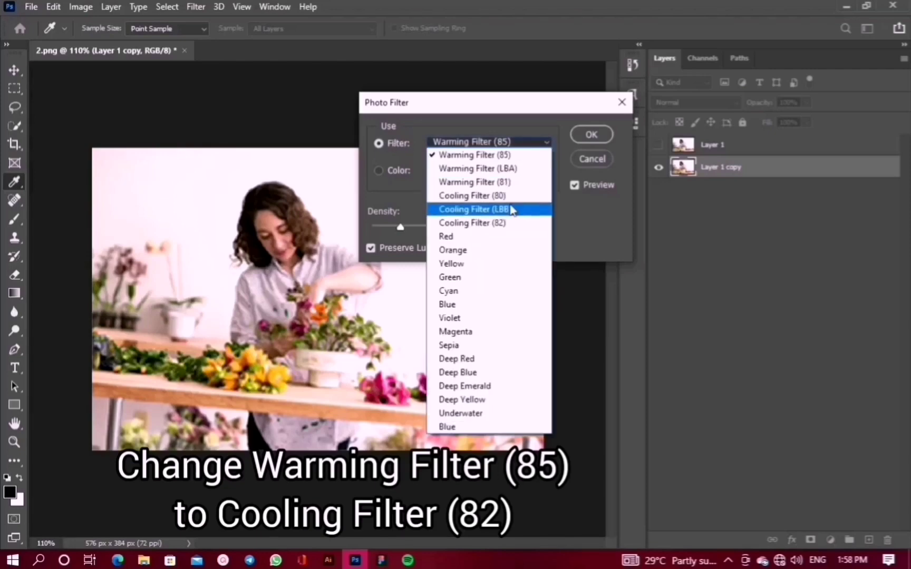
click(506, 224)
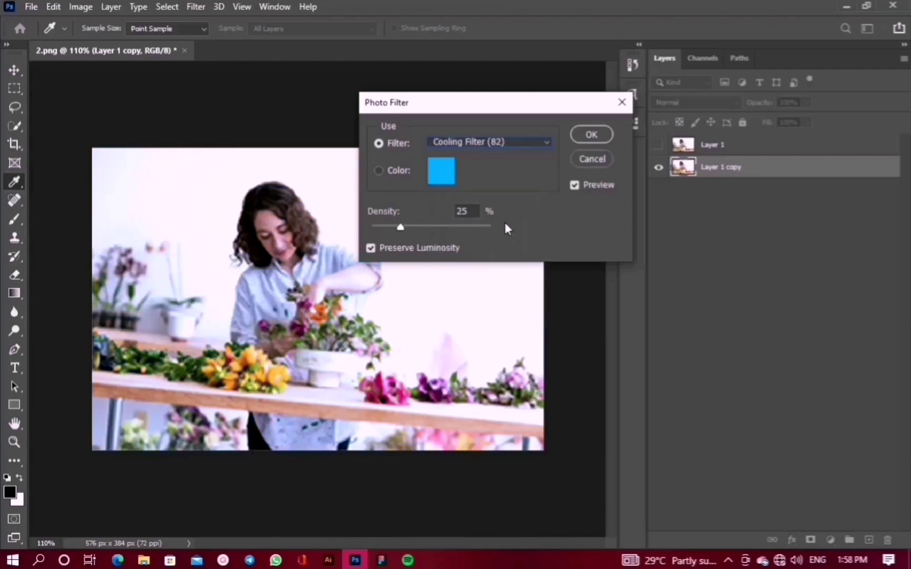
click(440, 180)
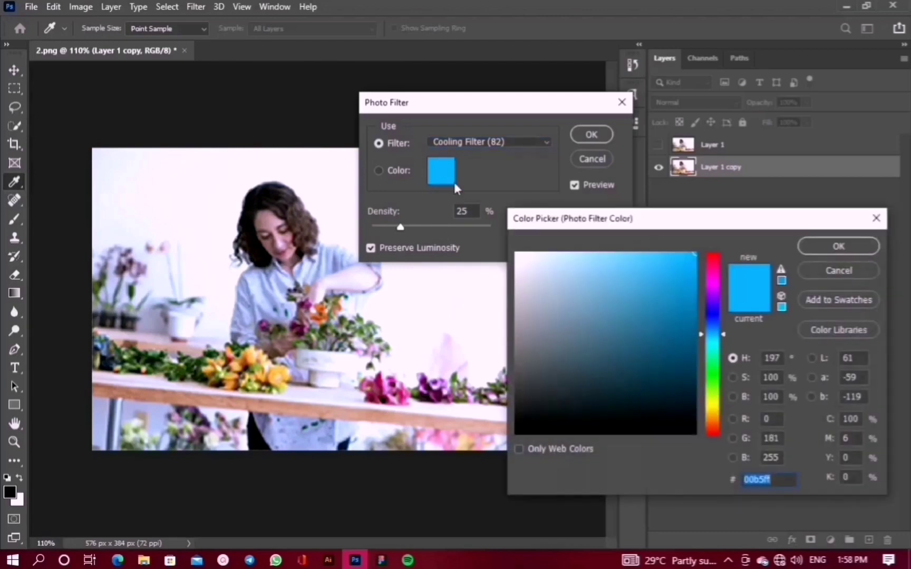
Pick a custom magenta filter colour (d20ccb) in the Color Picker.
click(685, 293)
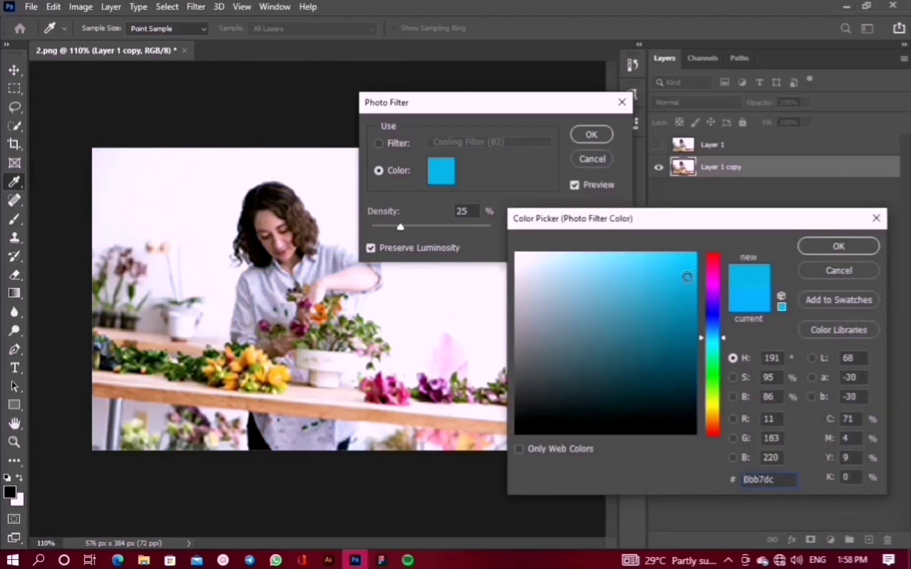
click(686, 311)
click(713, 282)
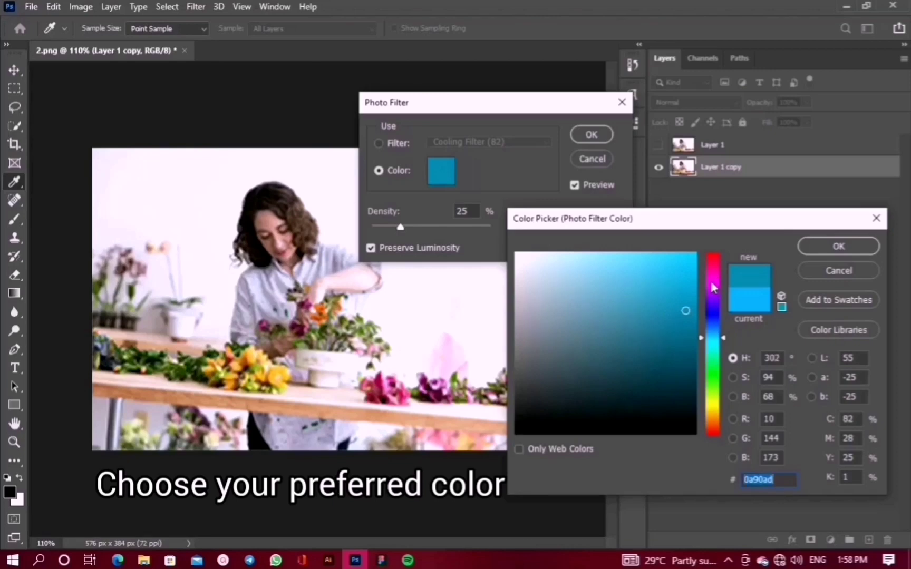
click(686, 285)
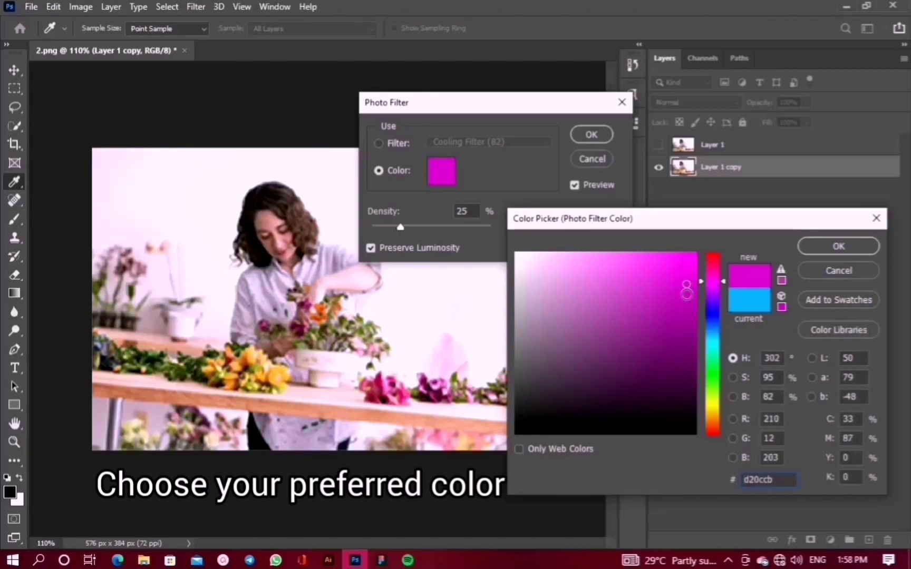
click(686, 295)
Confirm the magenta colour and raise the photo filter density to 30%.
click(804, 251)
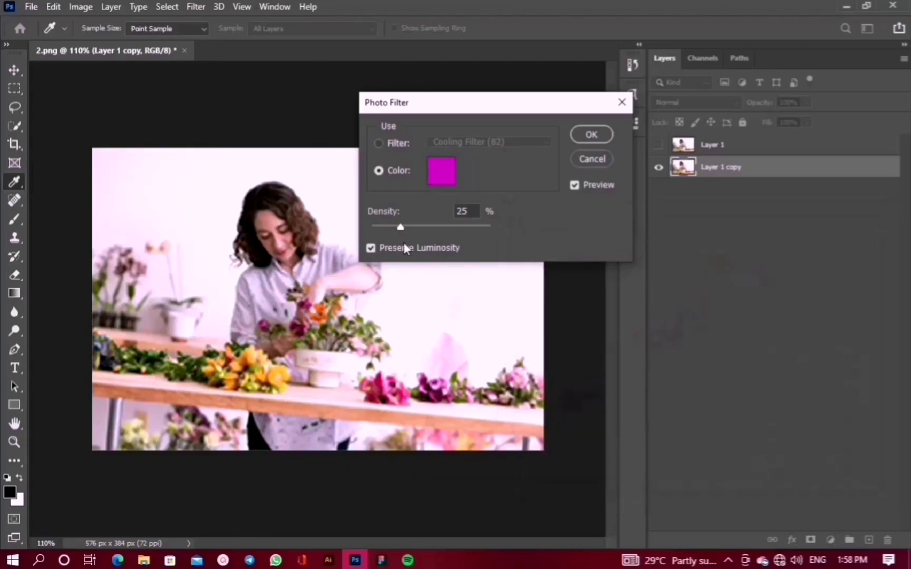
drag(401, 224, 404, 225)
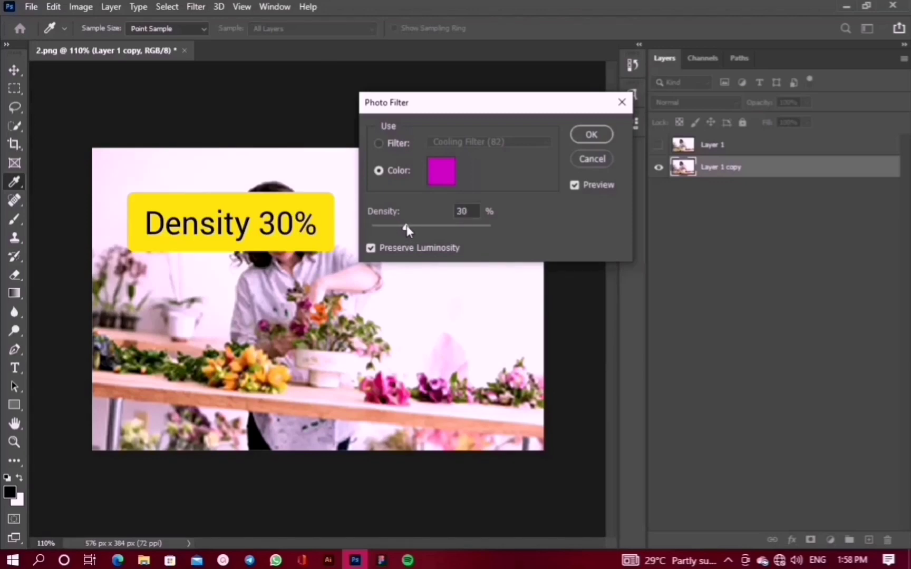
drag(405, 225, 407, 228)
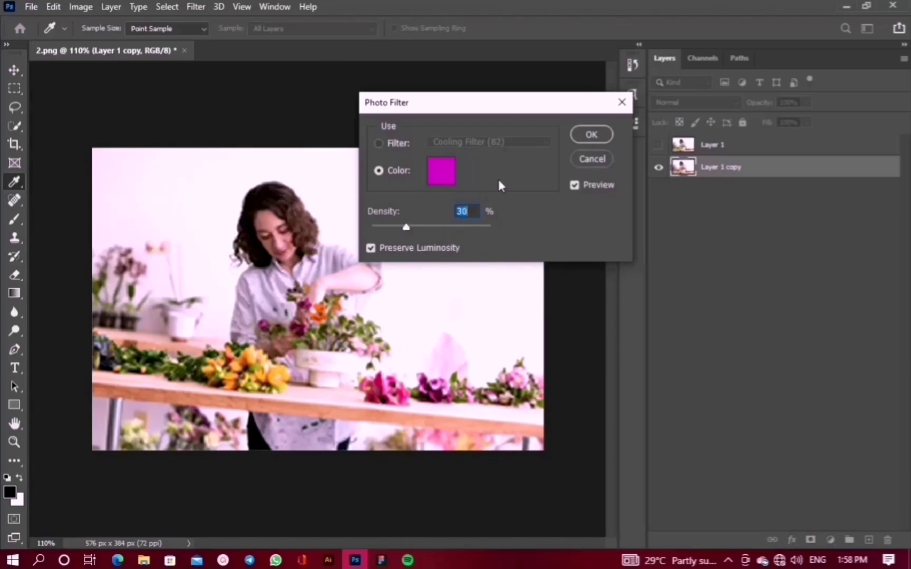
Try a custom blue colour, then apply Cooling Filter (82) at 30% to Layer 1 copy.
click(378, 143)
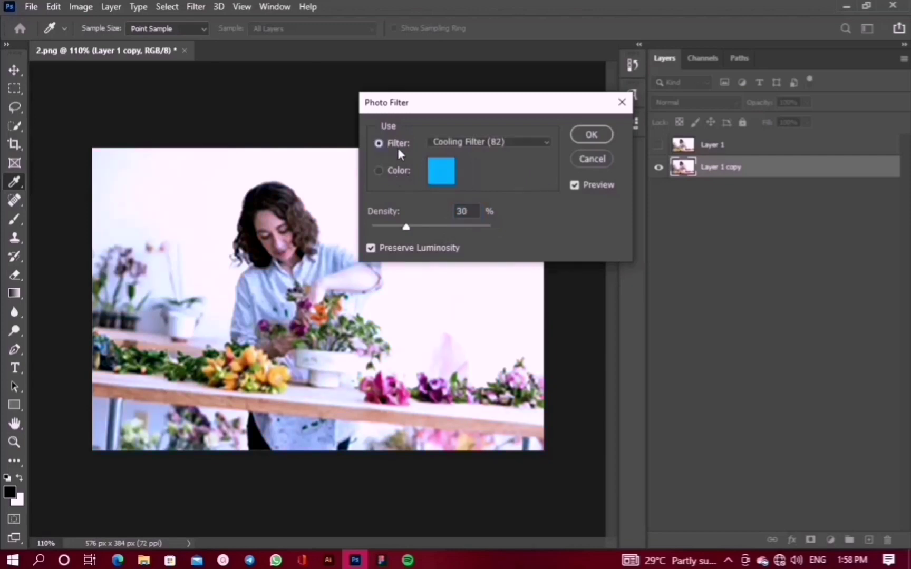
click(442, 181)
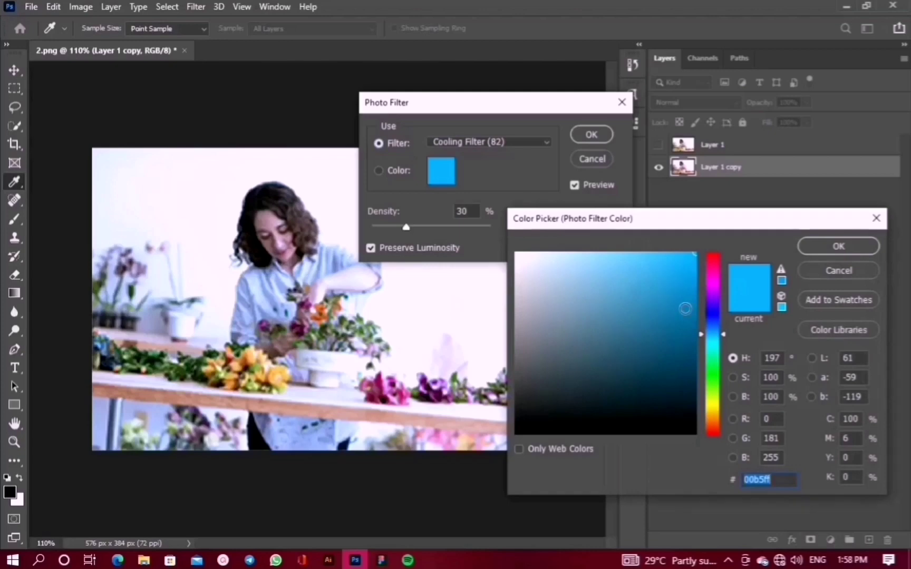
click(670, 284)
drag(670, 283, 677, 280)
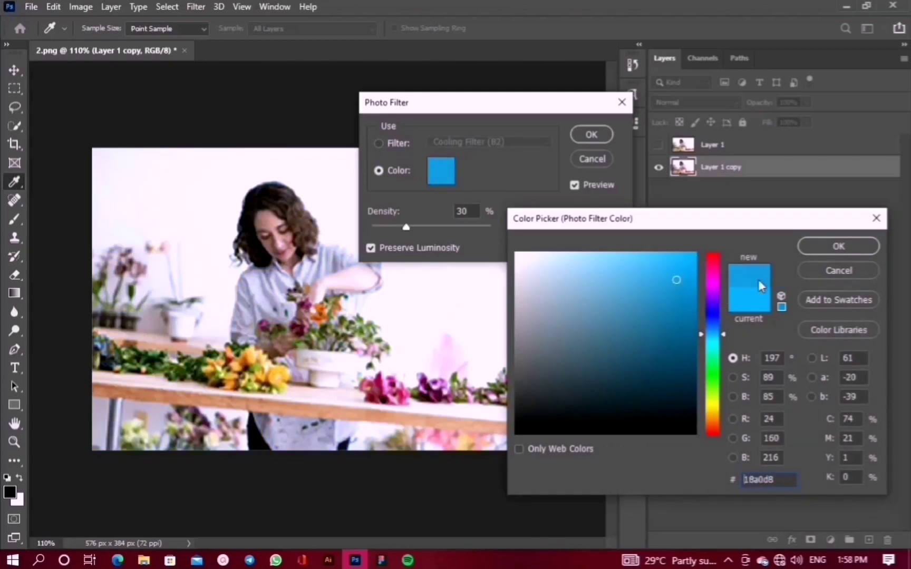
click(838, 246)
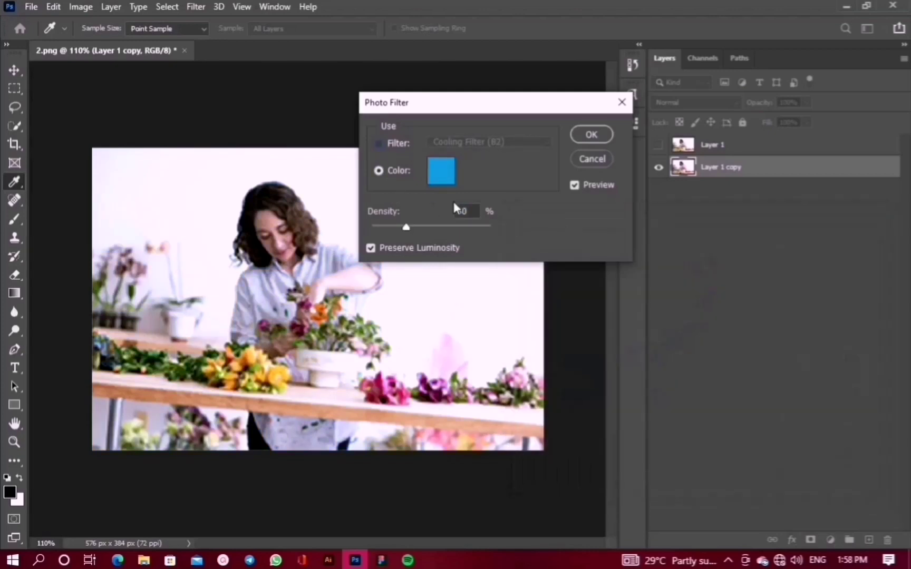
click(384, 144)
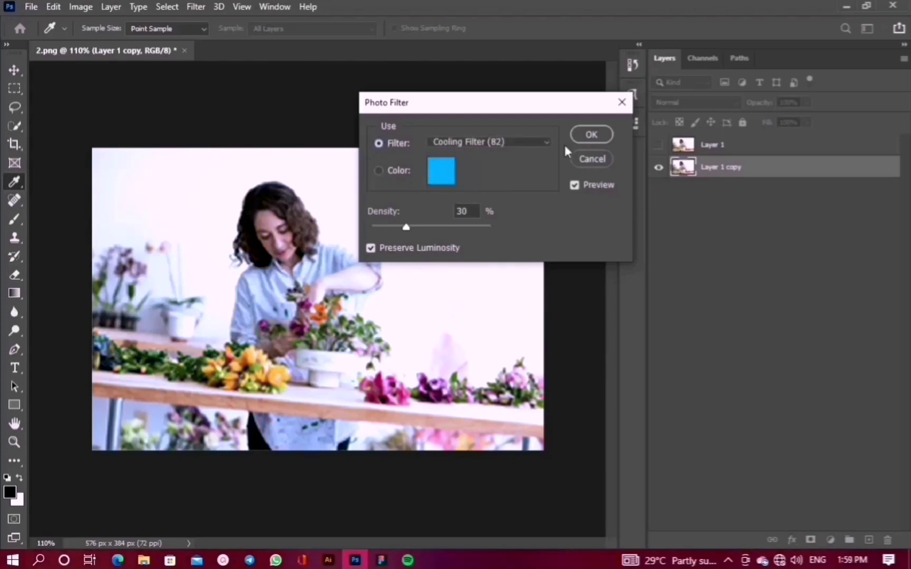
click(588, 139)
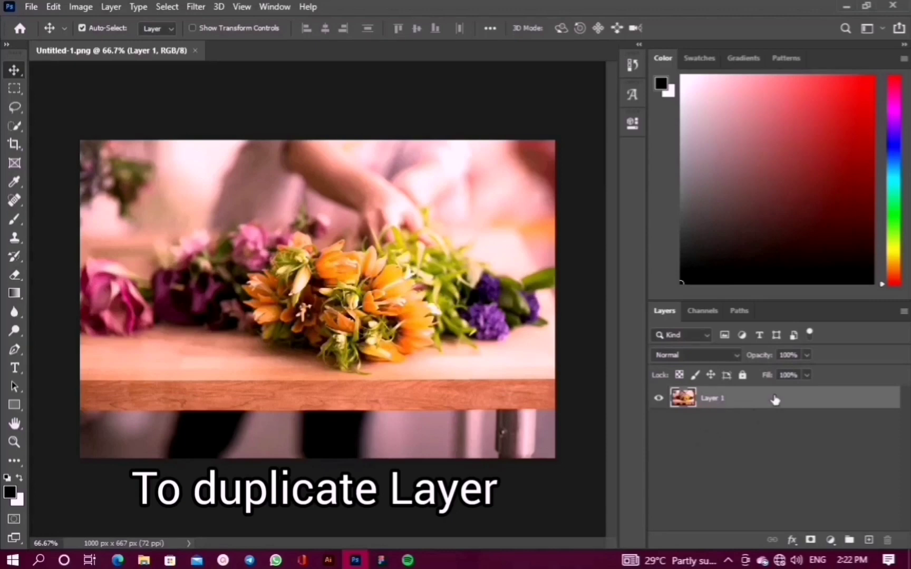
In Untitled-1.png, paste the bouquet photo as Layer 2, hide it, and select Layer 1.
click(57, 6)
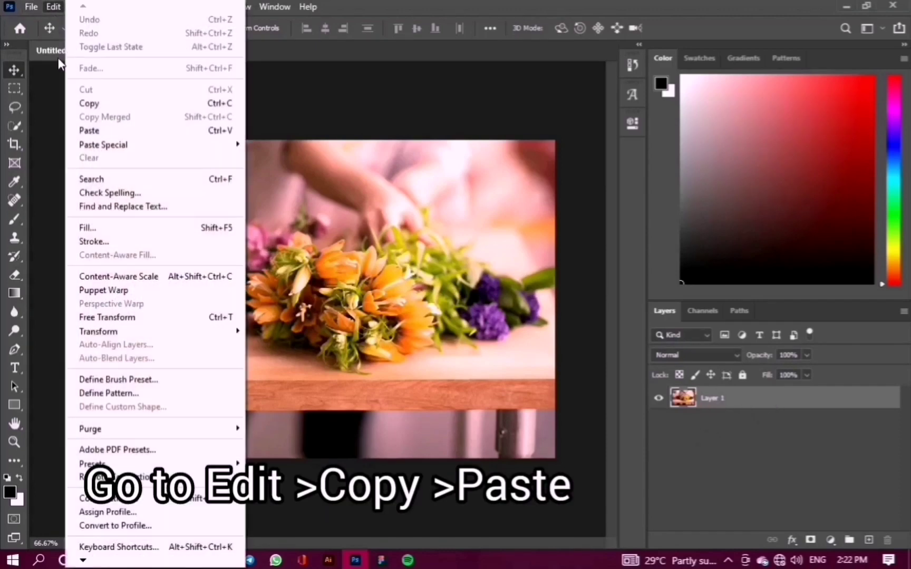
click(105, 104)
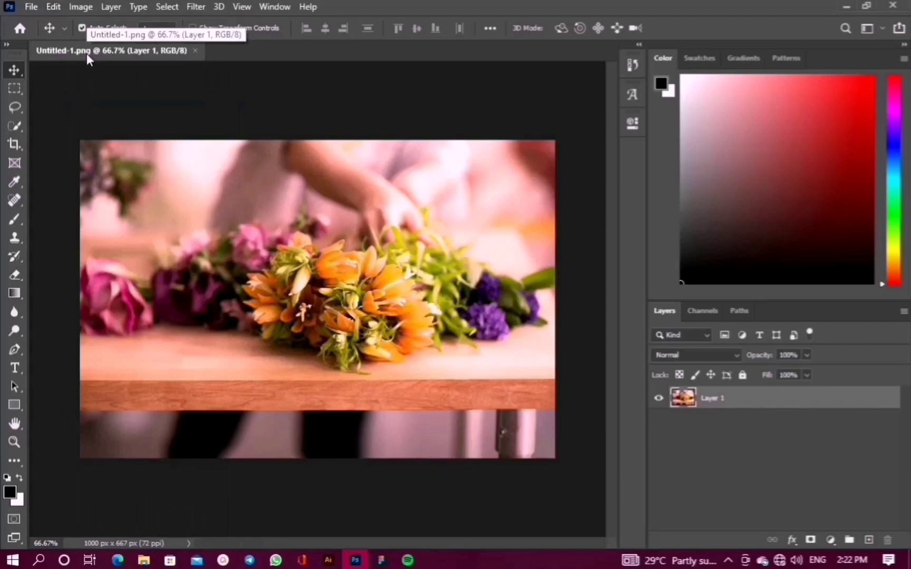
click(55, 7)
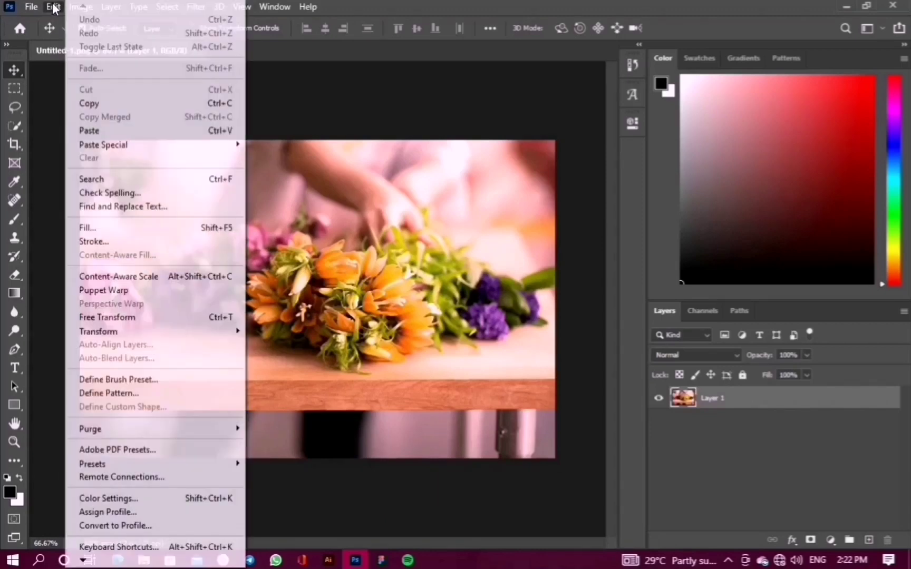
click(95, 132)
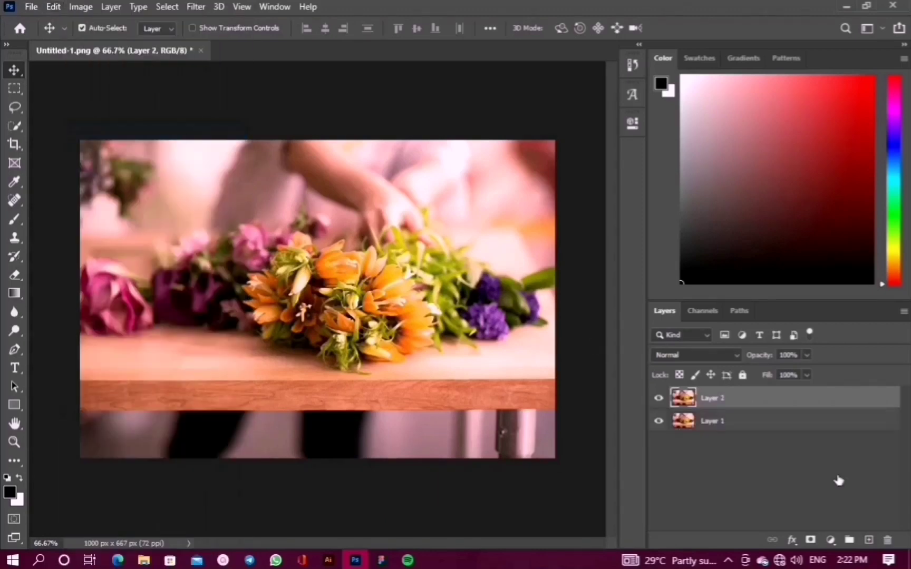
click(660, 400)
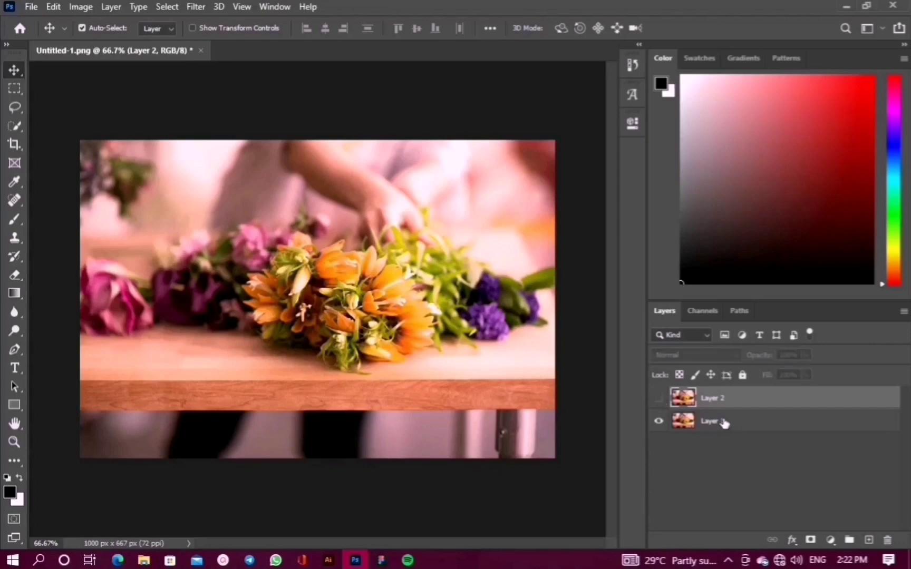
click(738, 425)
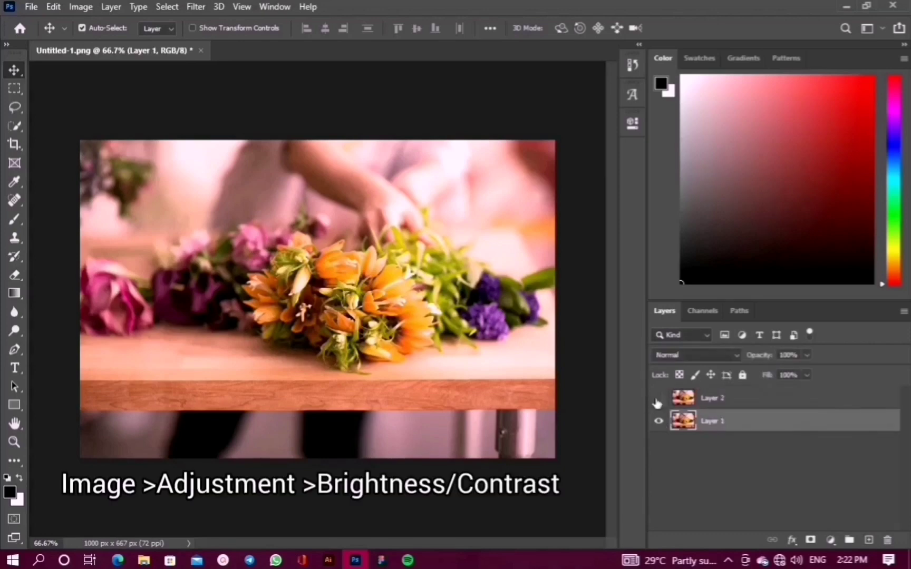
Set Layer 1 to Brightness 40 and Contrast 20, then toggle Layer 2 to compare.
click(81, 8)
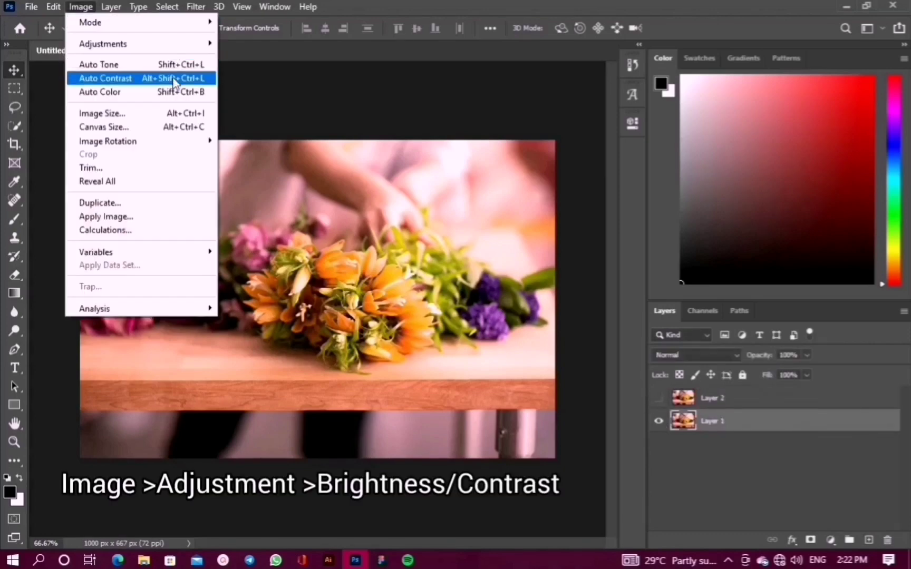
mouse_move(103, 44)
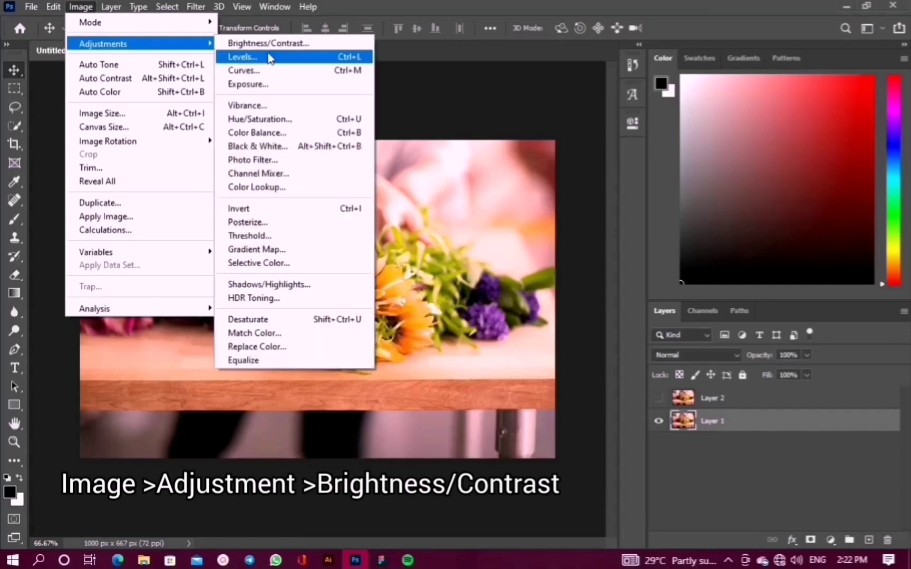
click(287, 43)
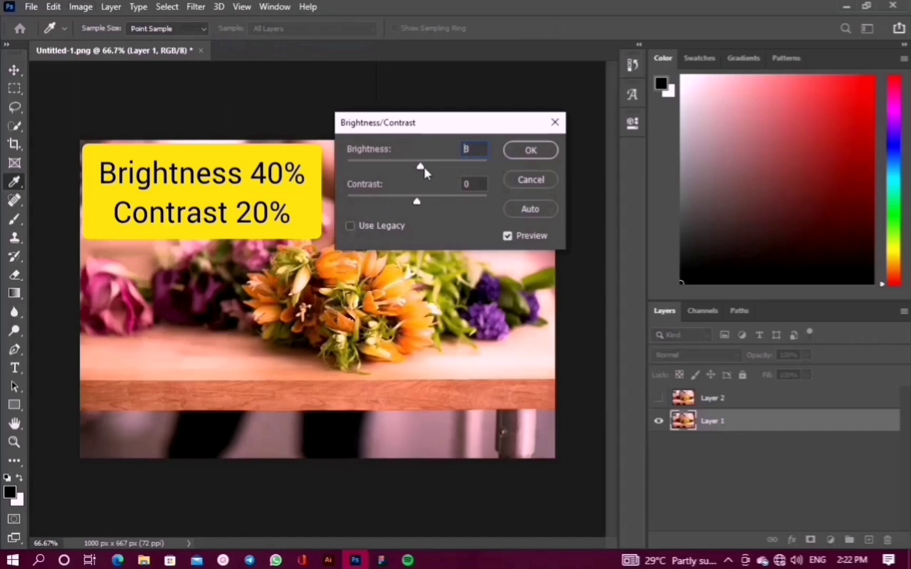
drag(424, 167, 435, 169)
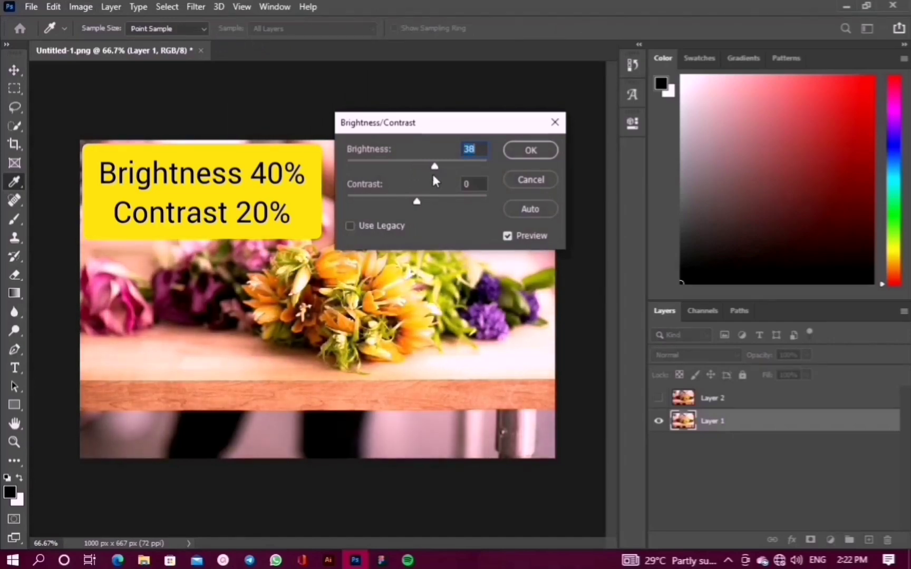
key(Up)
key(Up)
drag(418, 200, 431, 204)
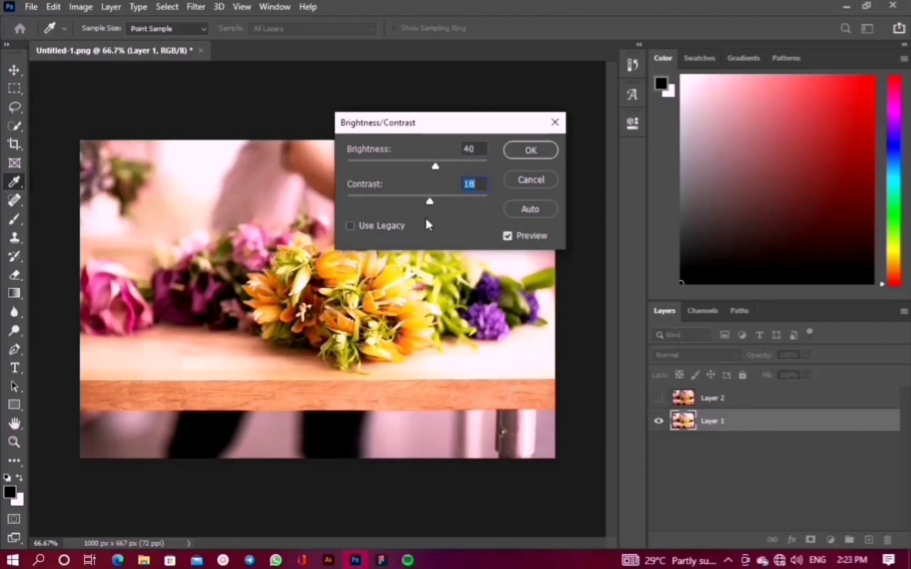
click(527, 153)
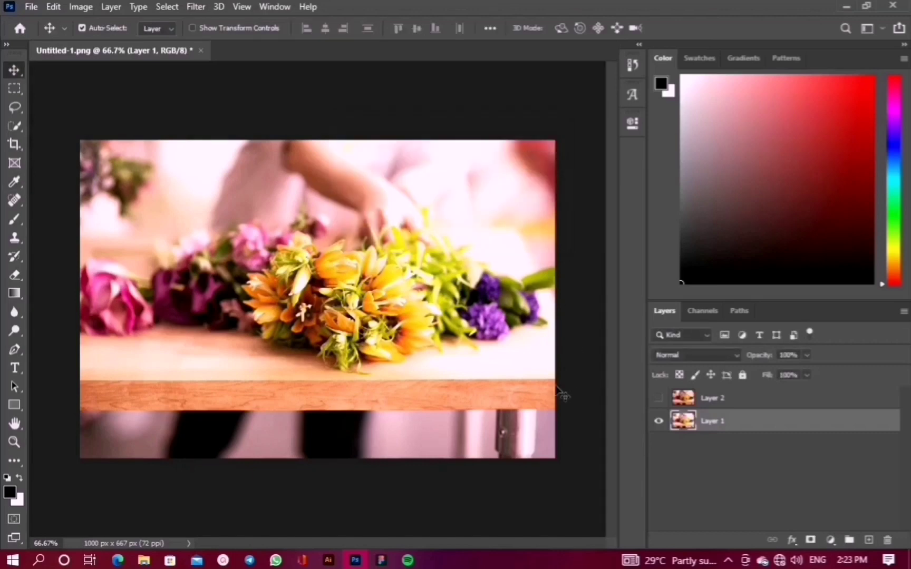
click(655, 400)
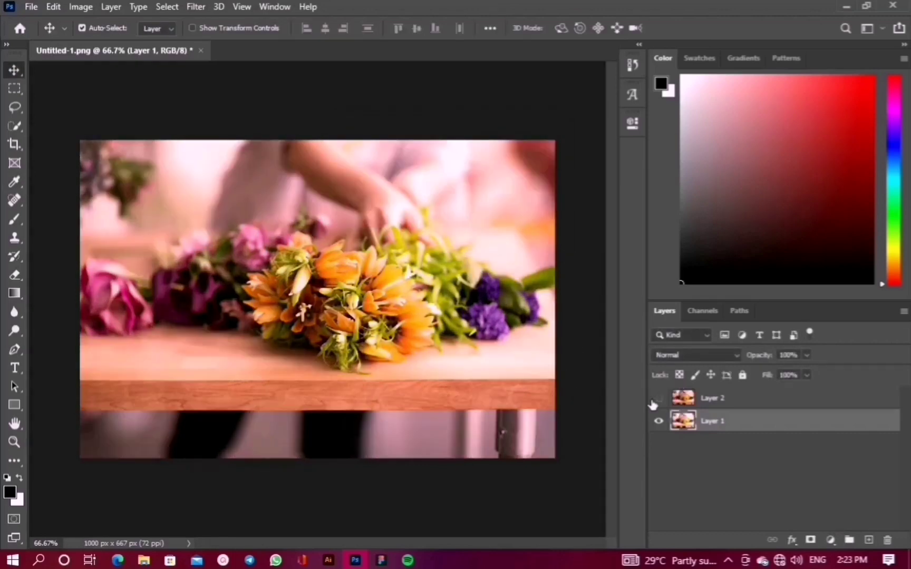
click(654, 405)
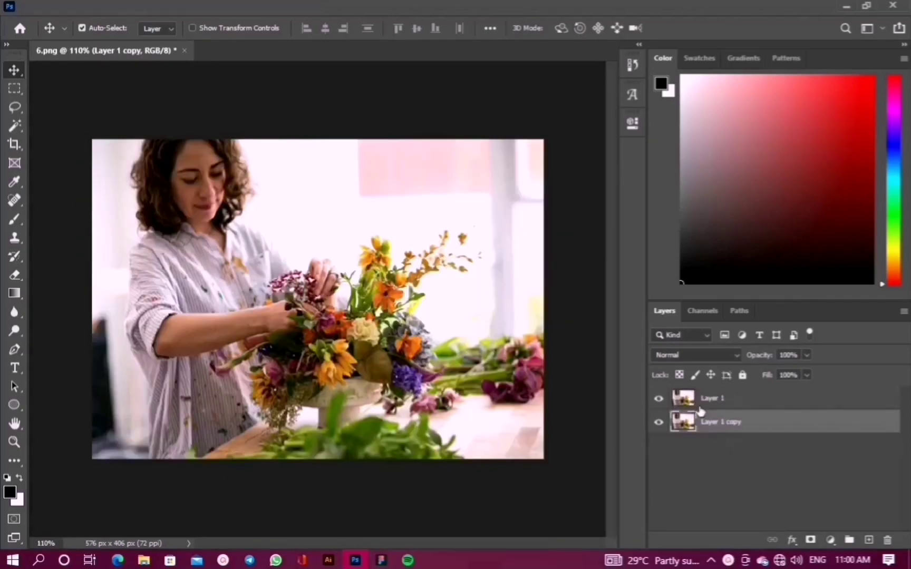
Hide Layer 1 and make Layer 1 copy the active layer.
click(707, 400)
click(658, 399)
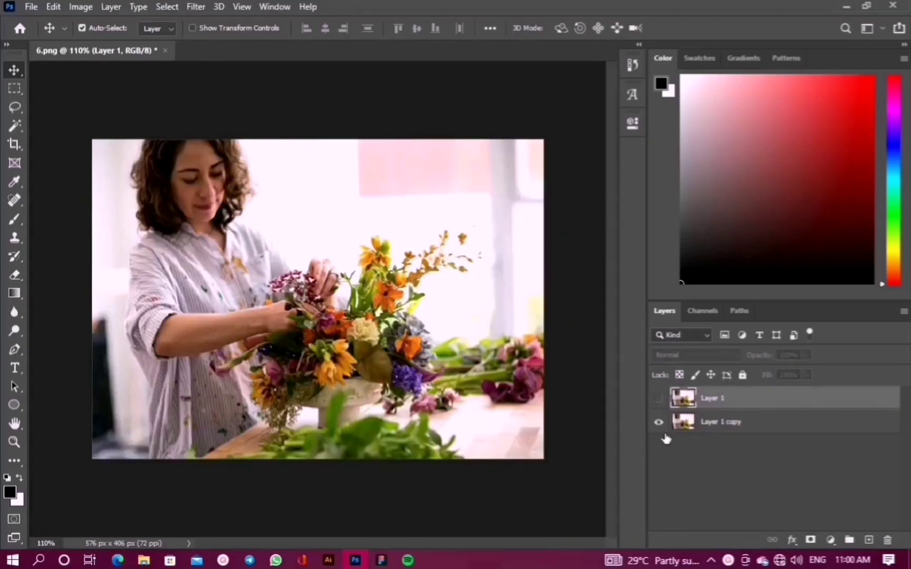
click(723, 427)
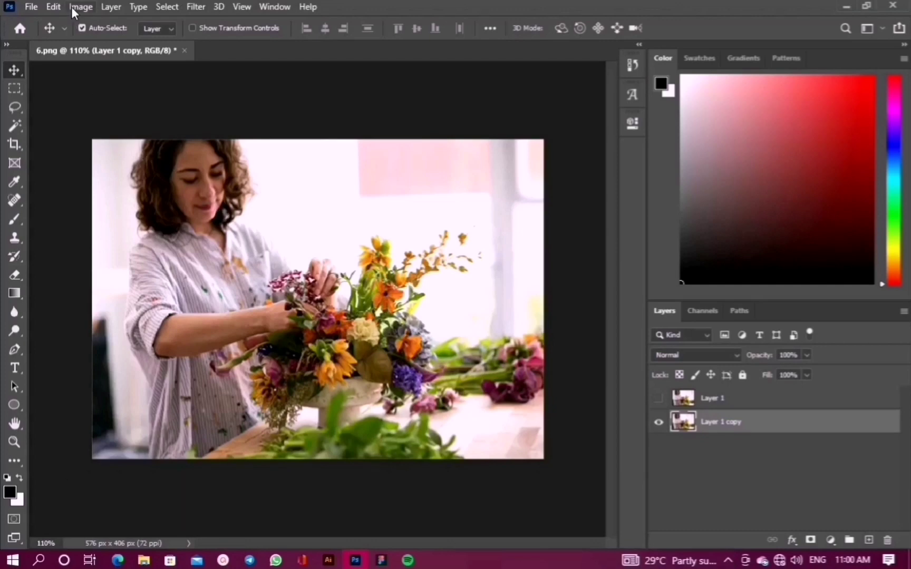
Apply Black and White with Yellows 92 and Greens 60, then toggle Layer 1 to compare with colour.
click(71, 6)
mouse_move(103, 44)
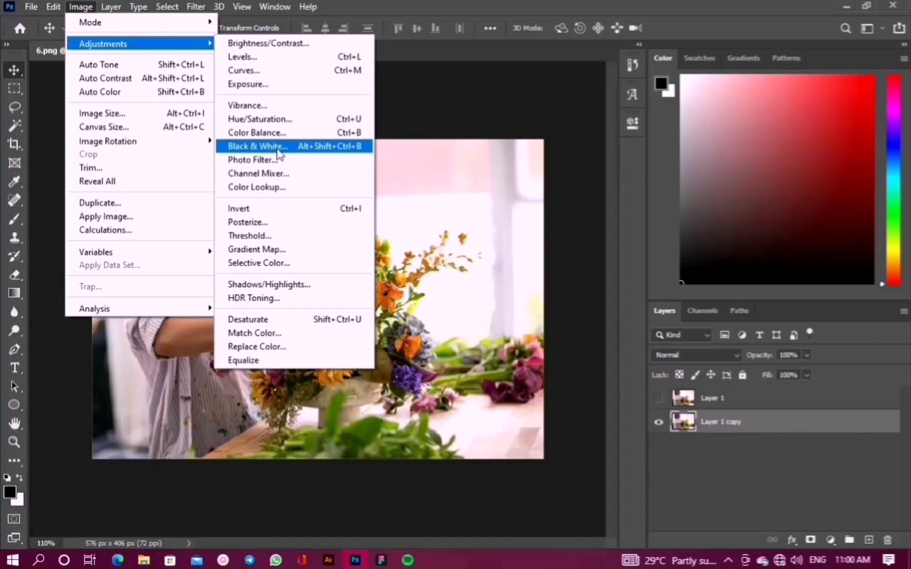
click(277, 150)
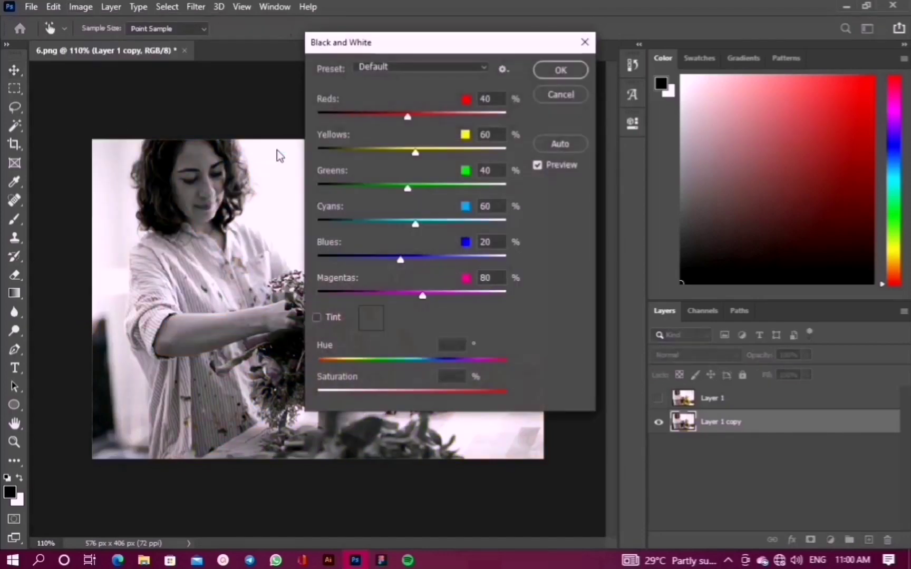
key(Escape)
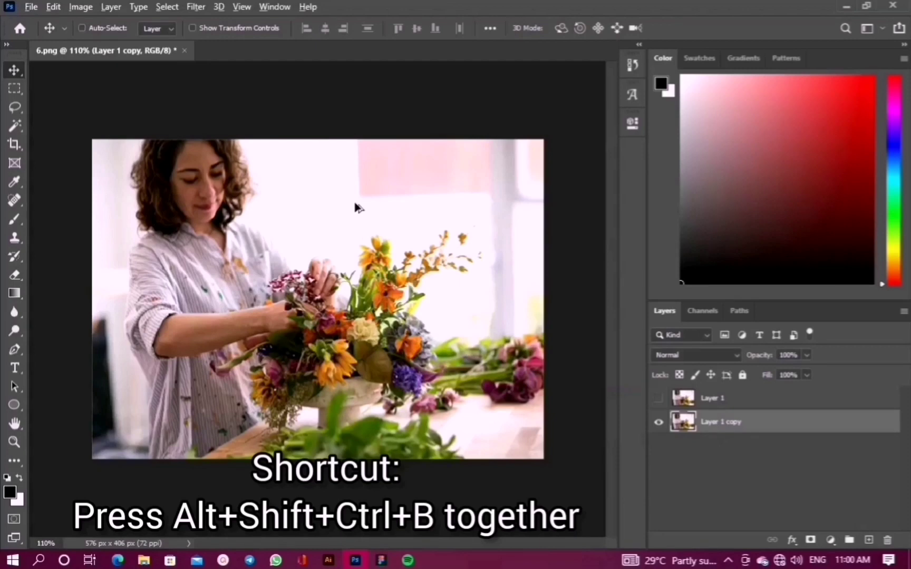
key(alt+shift+ctrl+b)
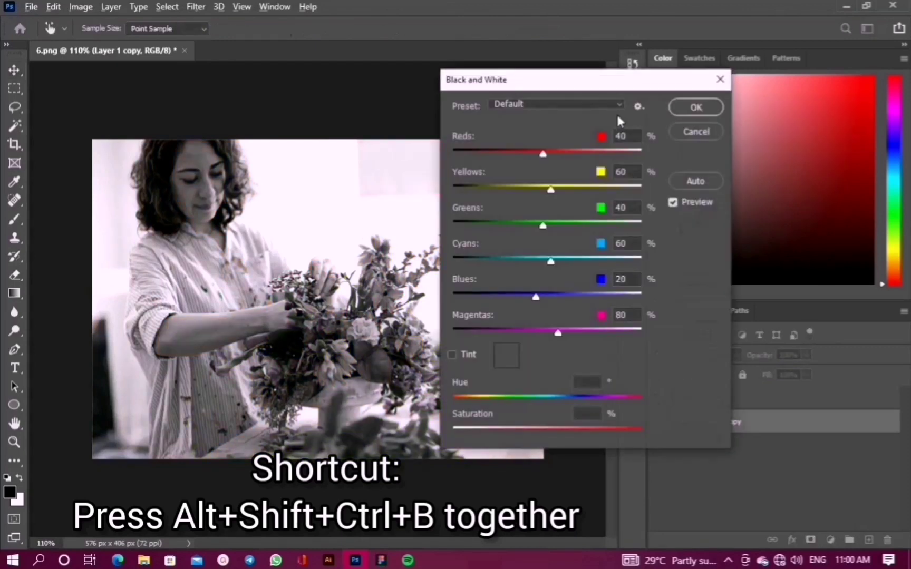
drag(590, 84, 635, 81)
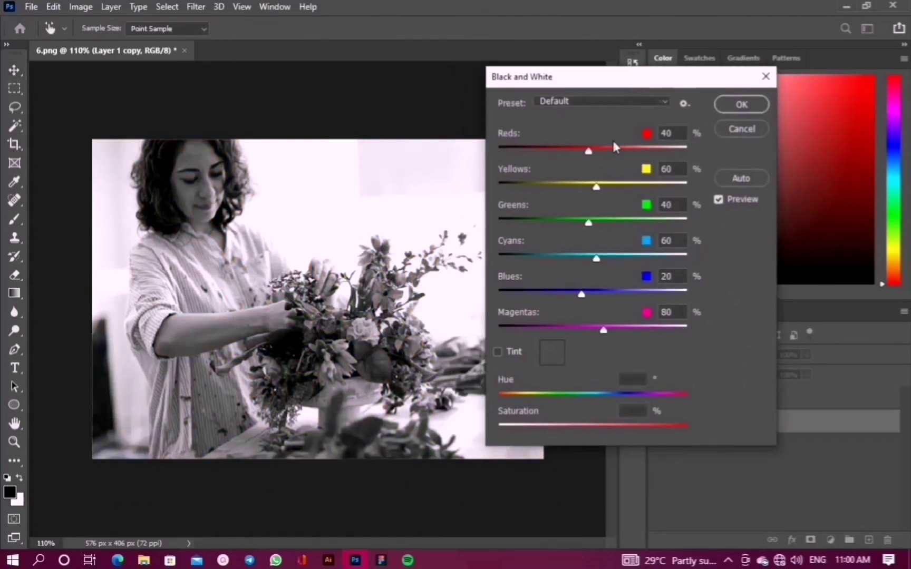
drag(600, 191, 609, 190)
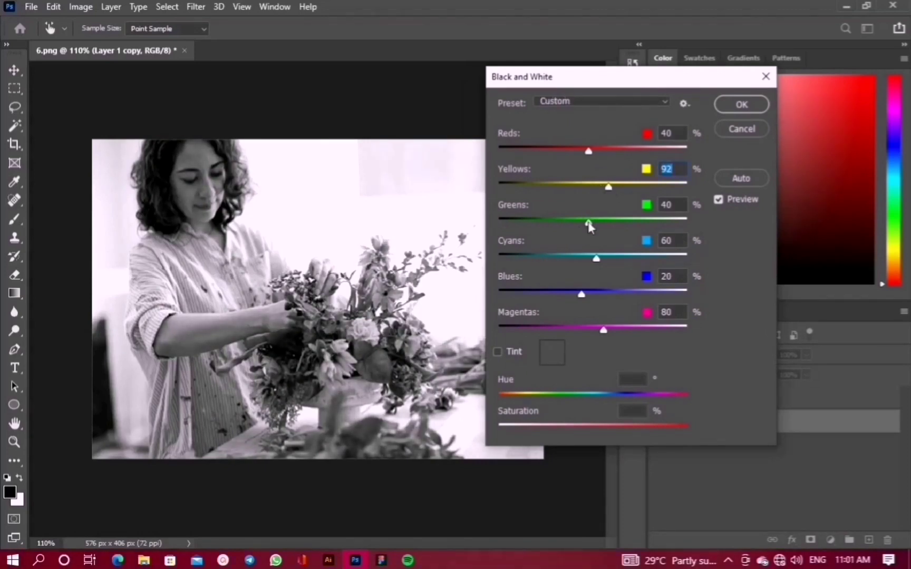
drag(588, 223, 596, 222)
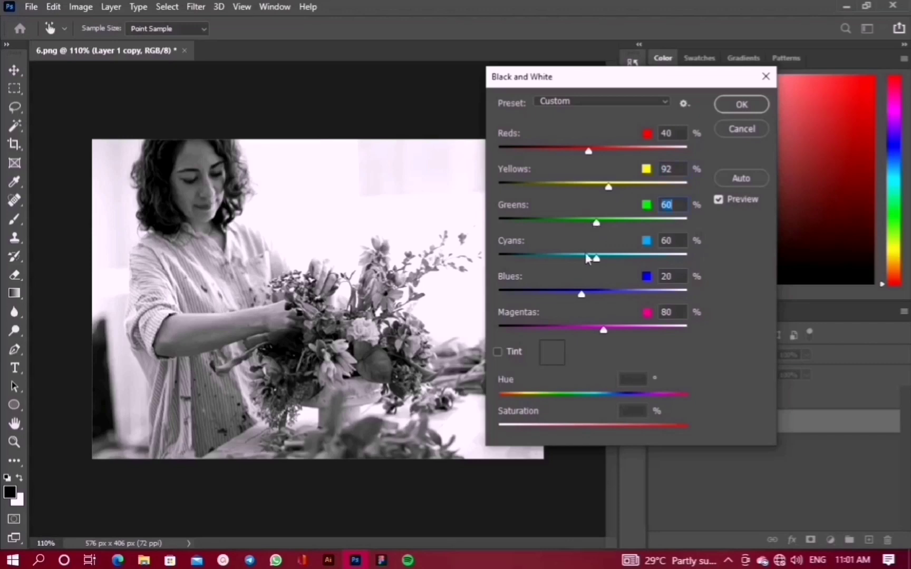
click(729, 109)
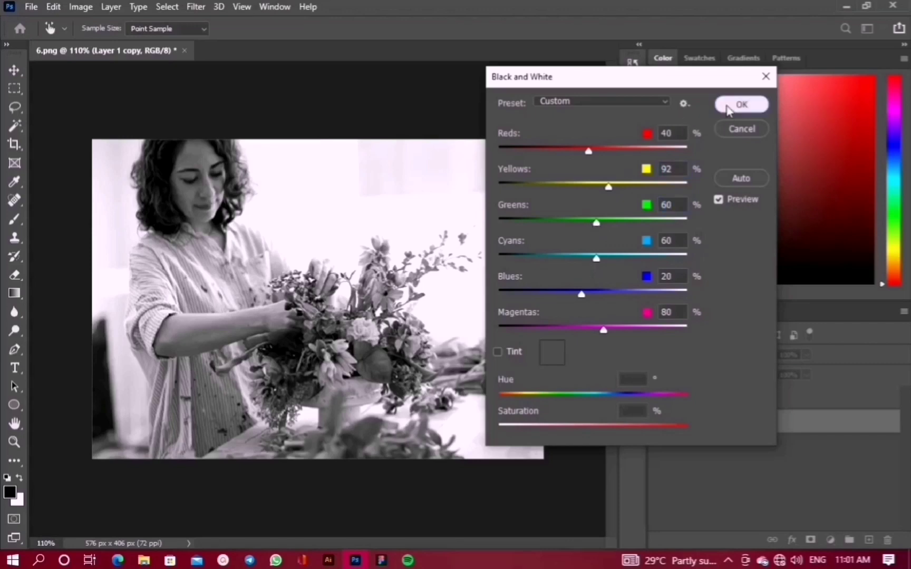
click(658, 399)
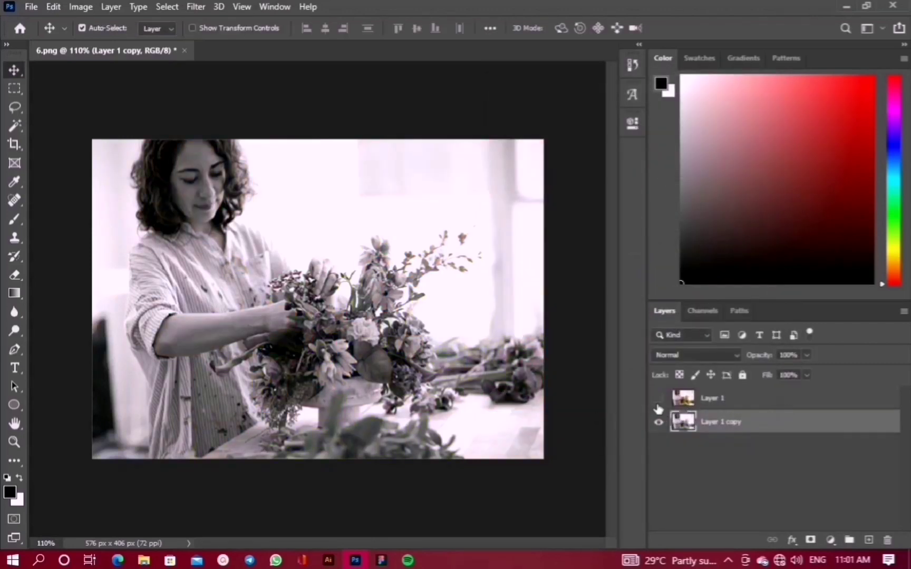
click(659, 399)
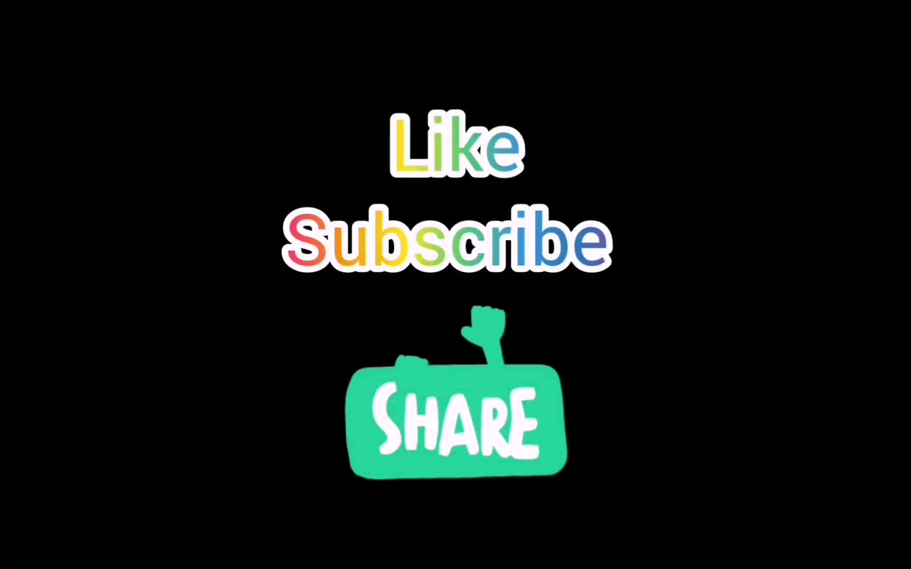